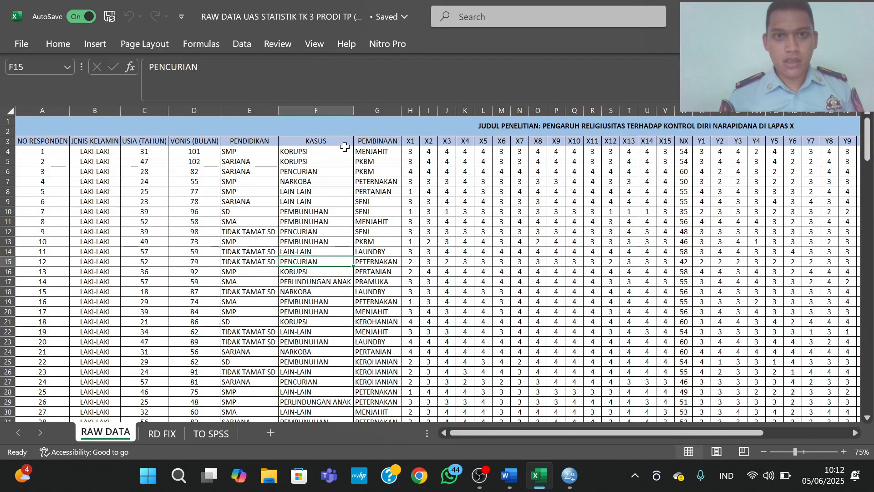
- Look across the questionnaire columns of the RAW DATA sheet and open the RD FIX sheet
scroll(731, 156, right, 6)
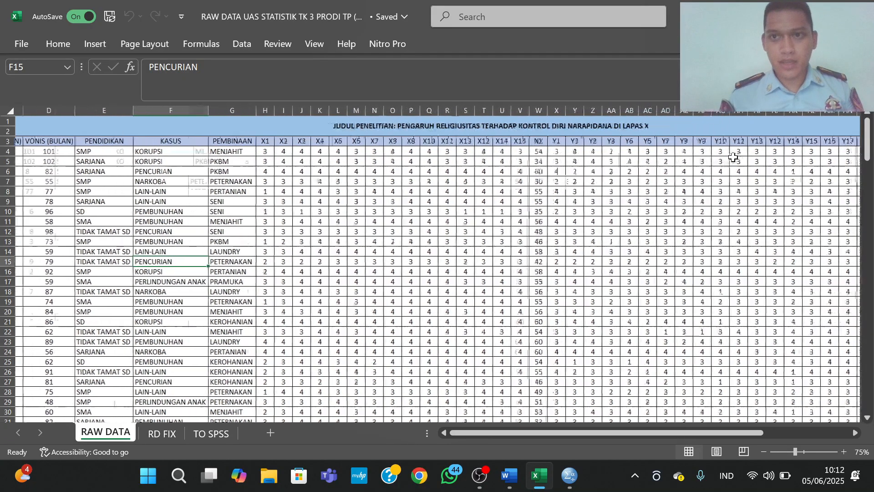
scroll(733, 156, right, 3)
scroll(733, 157, left, 10)
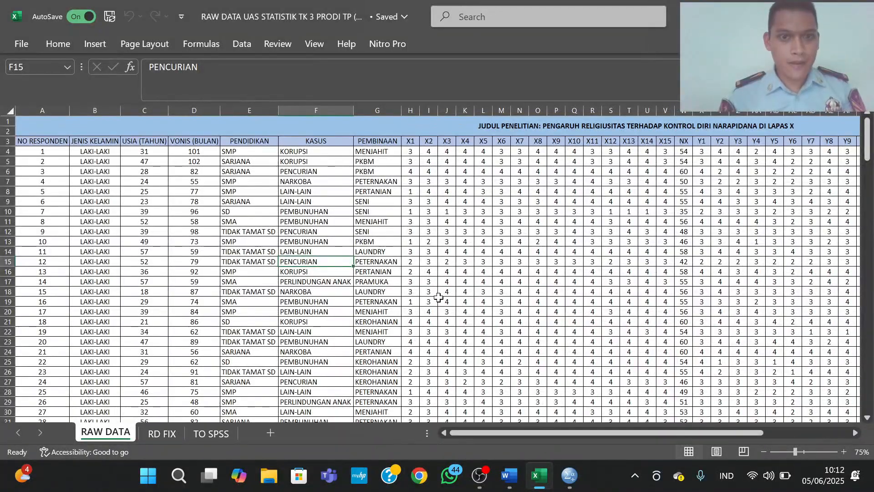
click(159, 437)
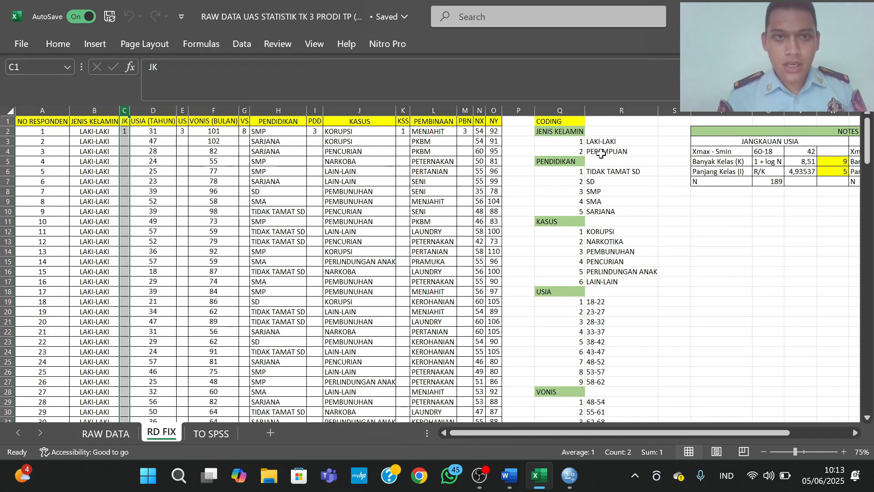
- Fill the gender coding formula in C2 down the JK column for all respondents
click(124, 131)
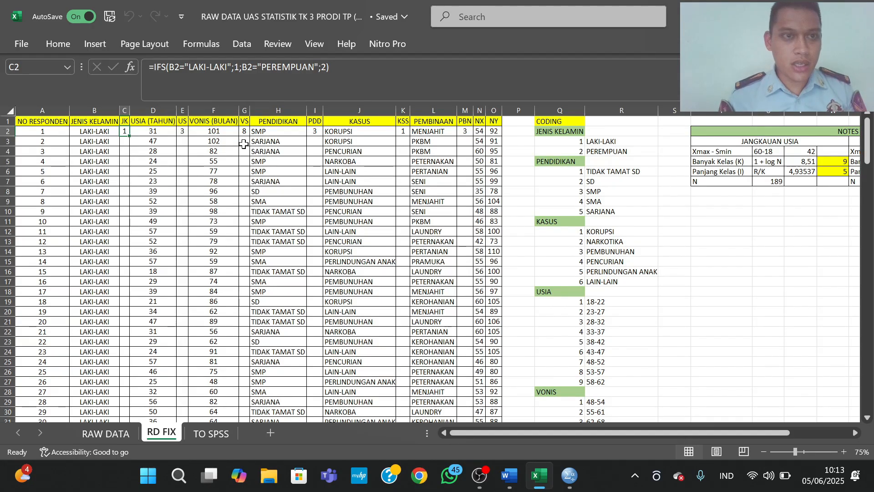
click(128, 140)
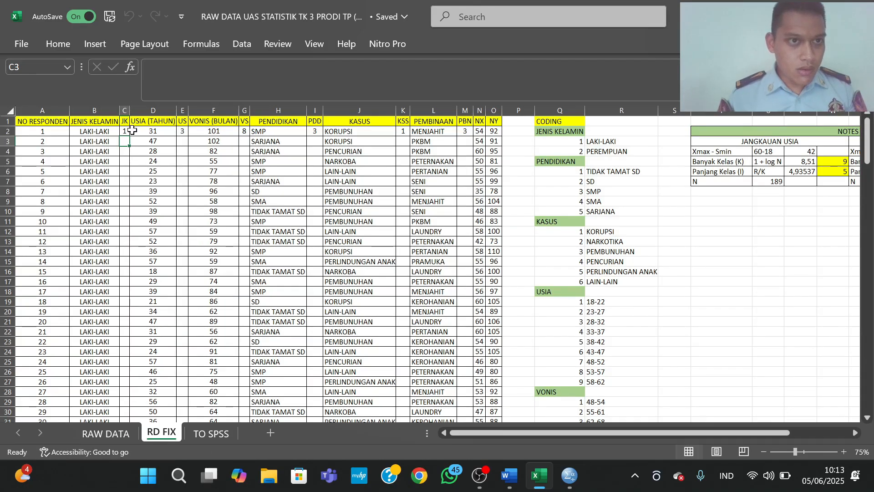
click(127, 131)
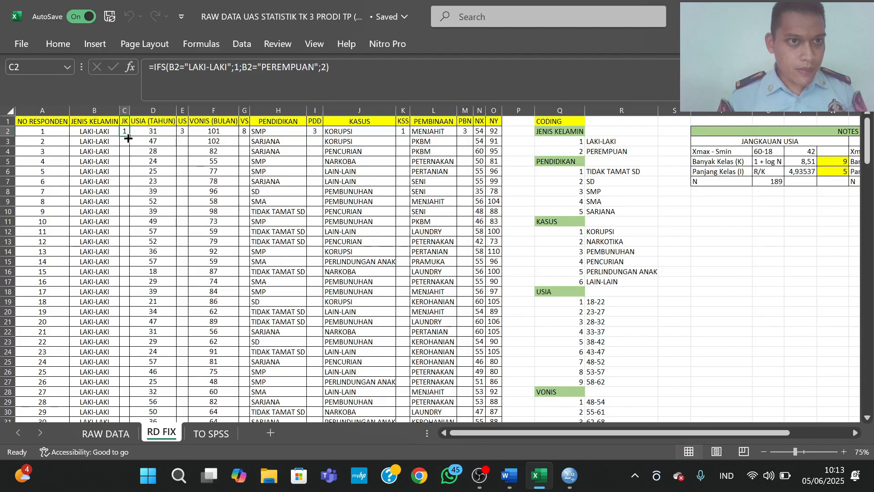
double_click(128, 138)
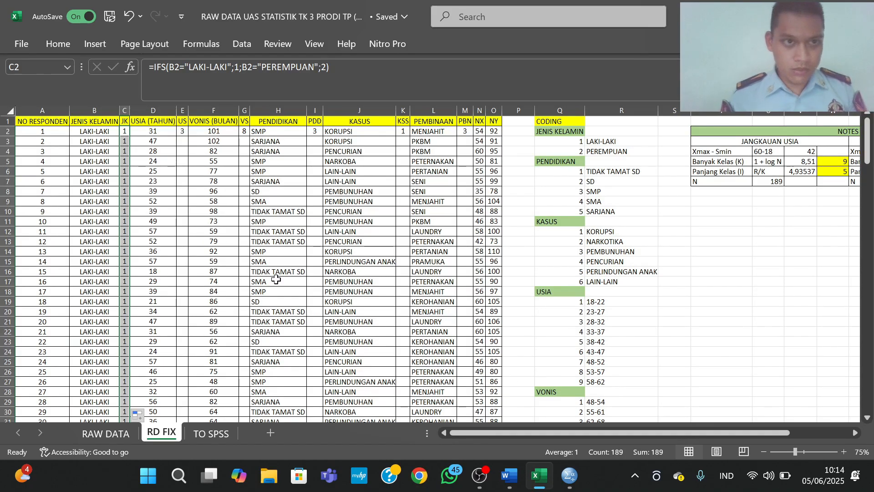
- Fill the age-class IFS formula in E2 down the US column for all respondents
click(182, 131)
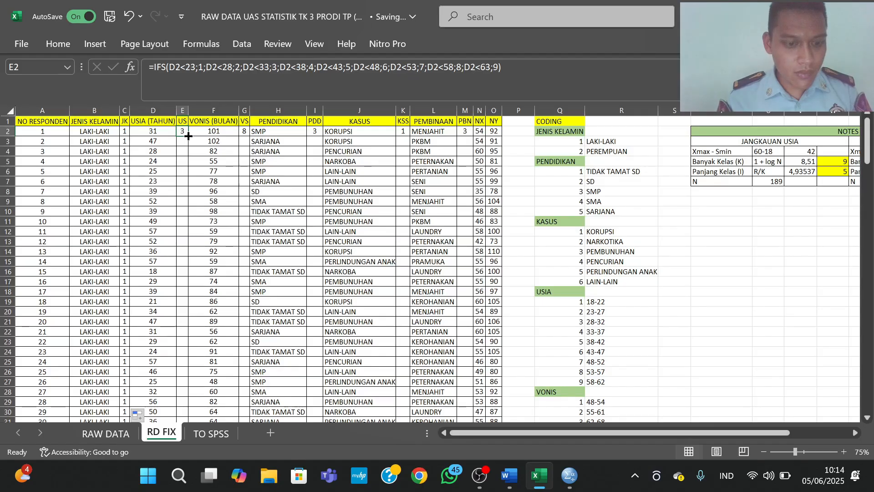
key(Return)
key(Up)
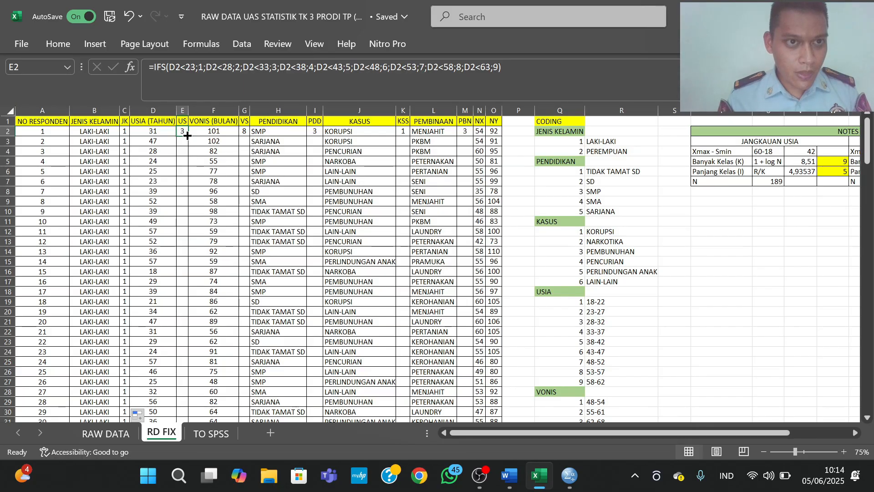
drag(188, 135, 187, 138)
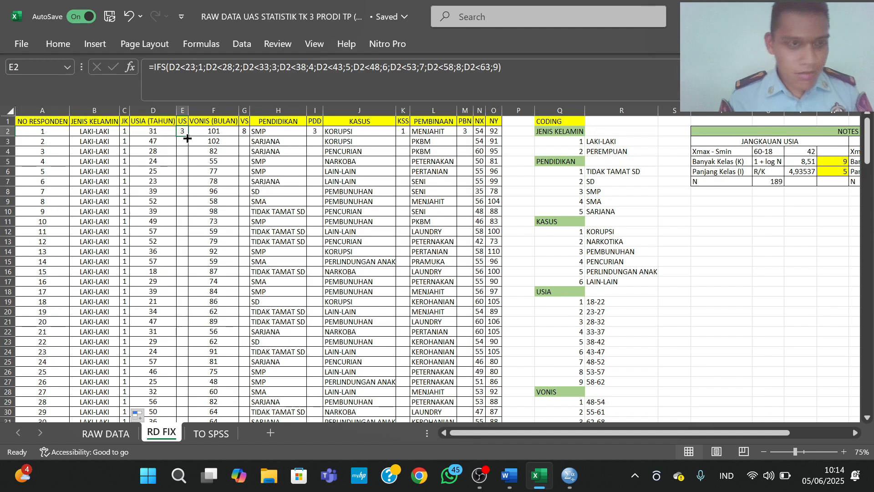
double_click(188, 138)
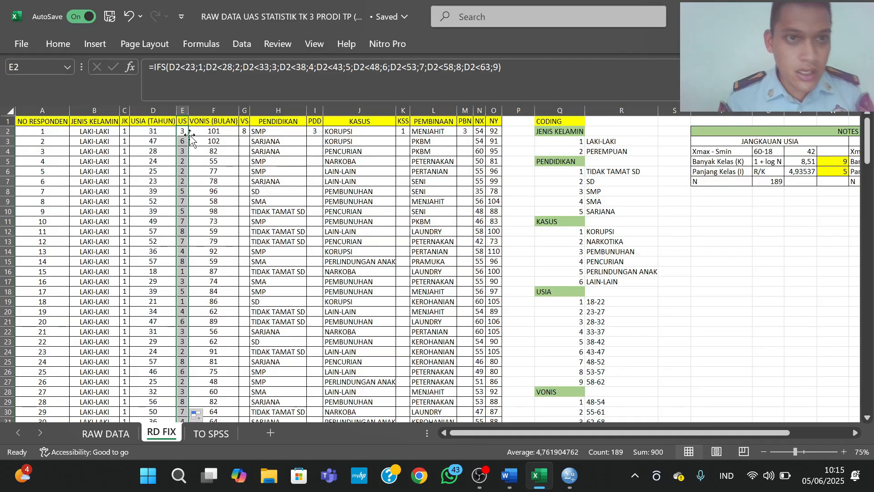
- Examine the sentence-length formula in G2 against the VONIS class ranges in the CODING list
click(245, 133)
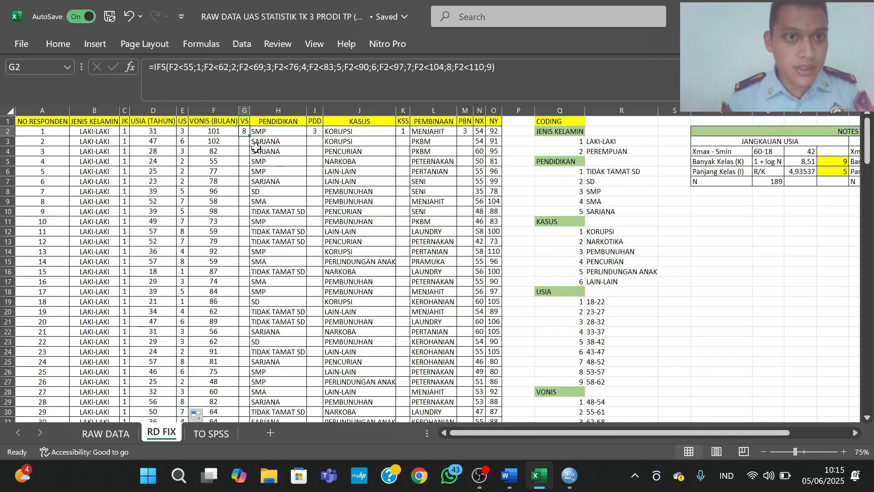
scroll(578, 250, down, 3)
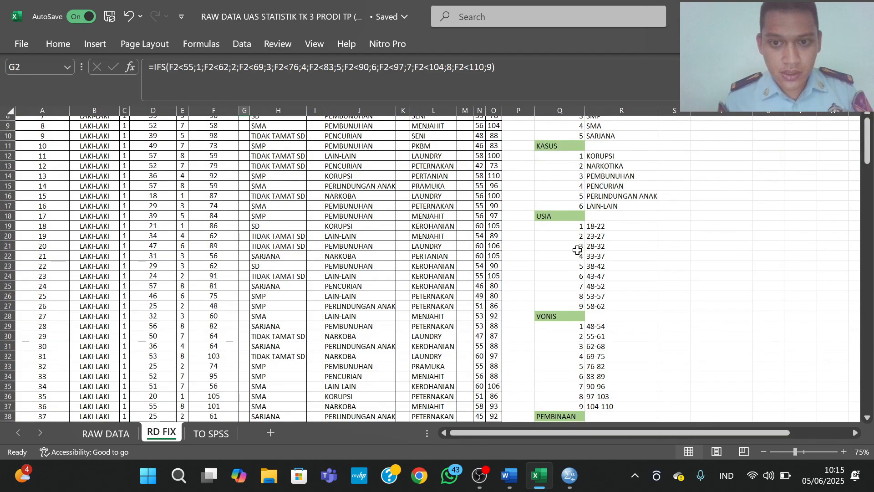
scroll(577, 250, down, 1)
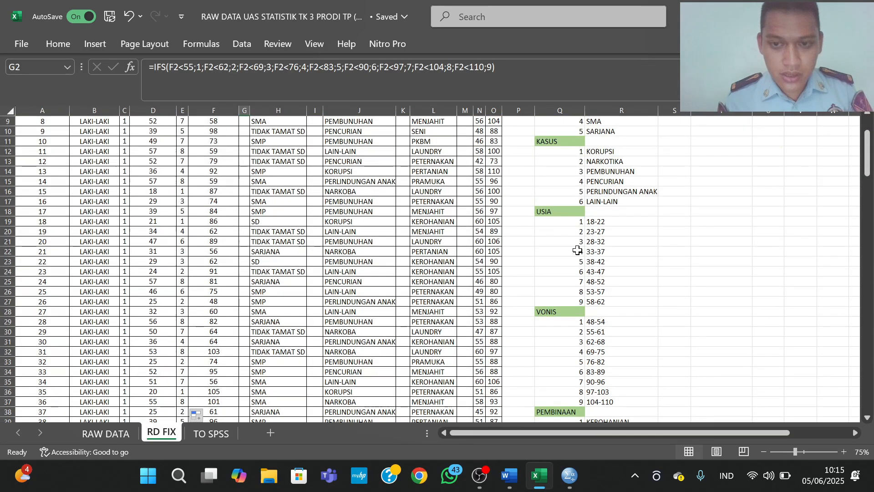
scroll(578, 250, up, 3)
scroll(577, 250, down, 4)
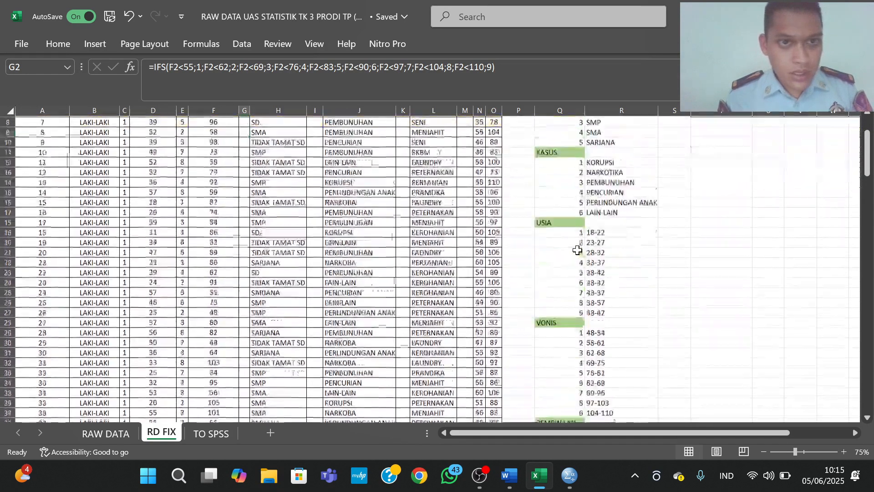
scroll(578, 250, down, 2)
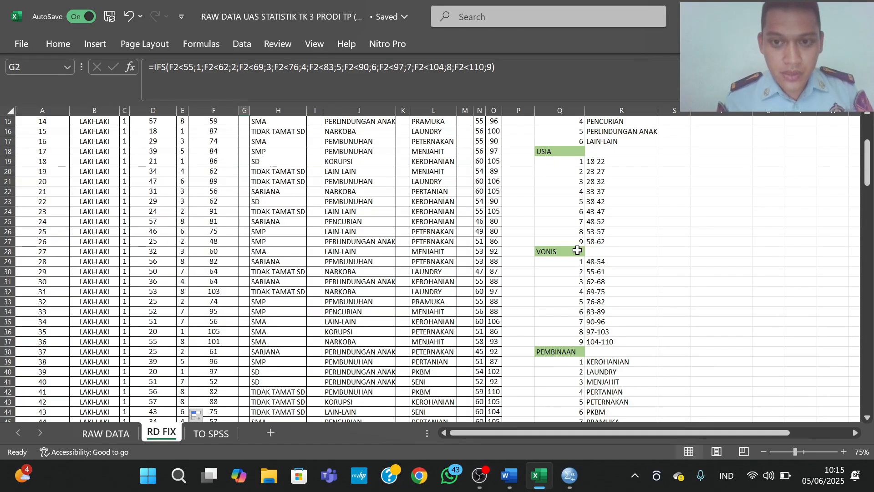
scroll(575, 255, up, 5)
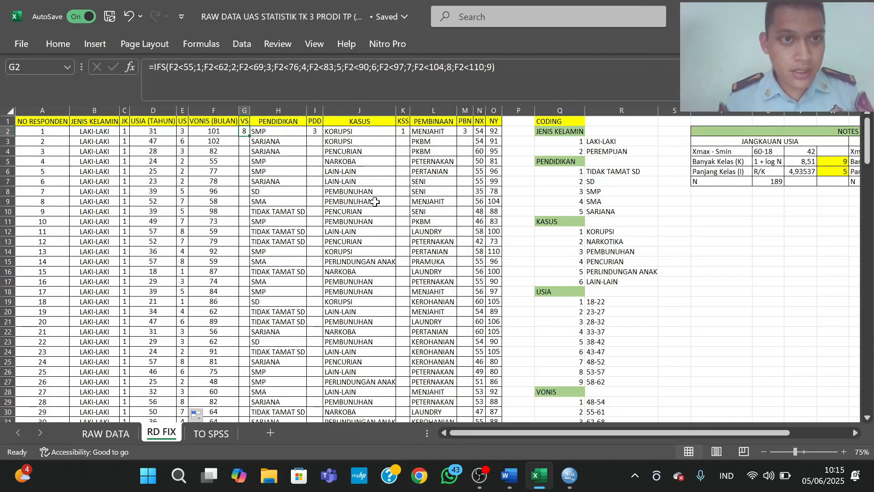
scroll(624, 261, down, 1)
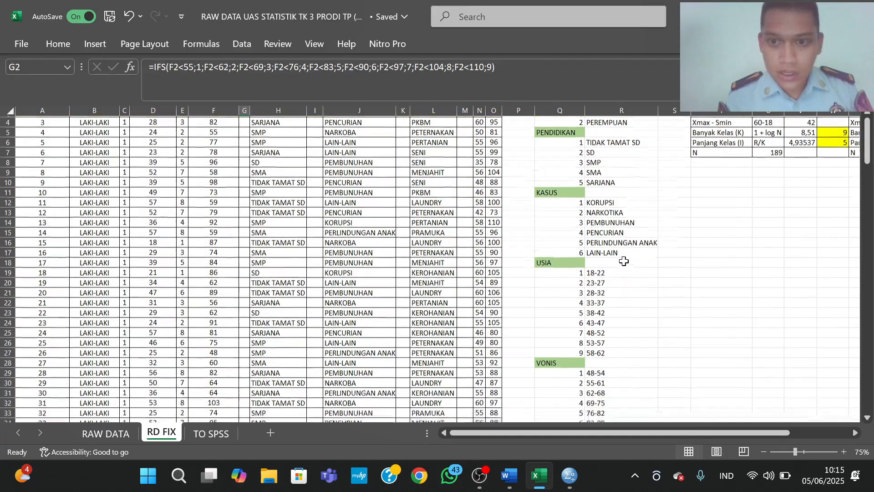
scroll(624, 261, down, 4)
scroll(624, 261, up, 5)
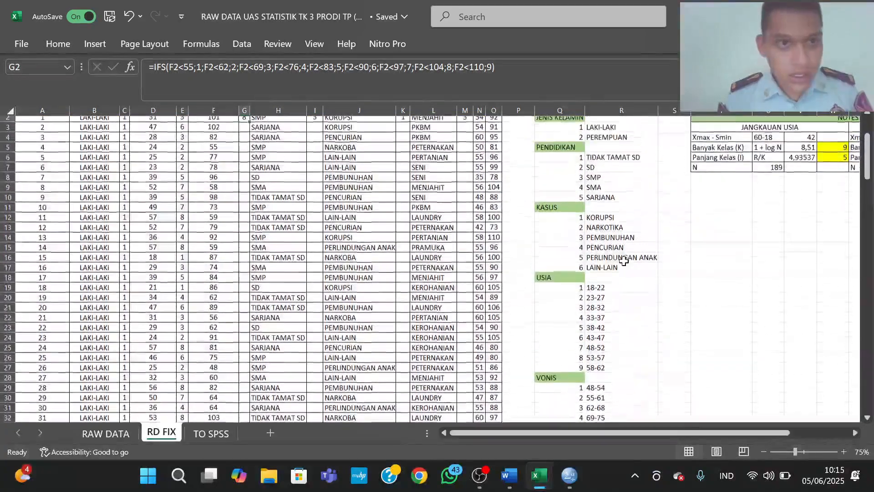
scroll(624, 261, up, 1)
scroll(622, 255, down, 5)
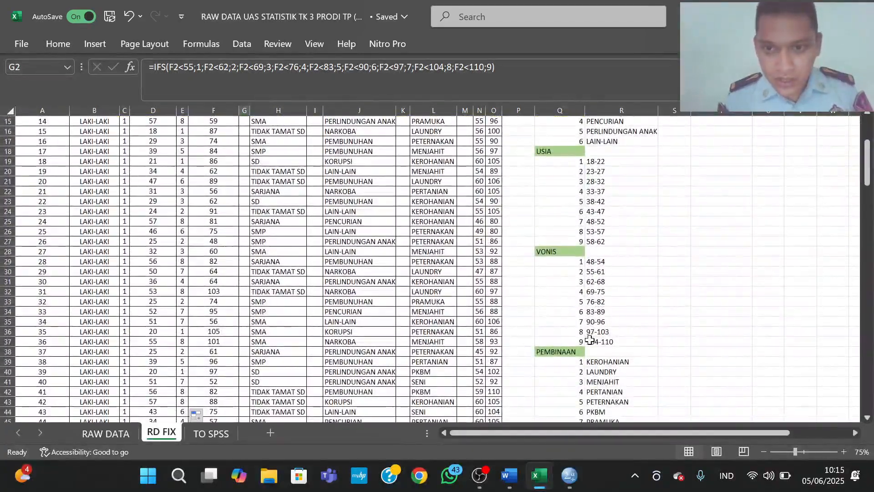
click(612, 331)
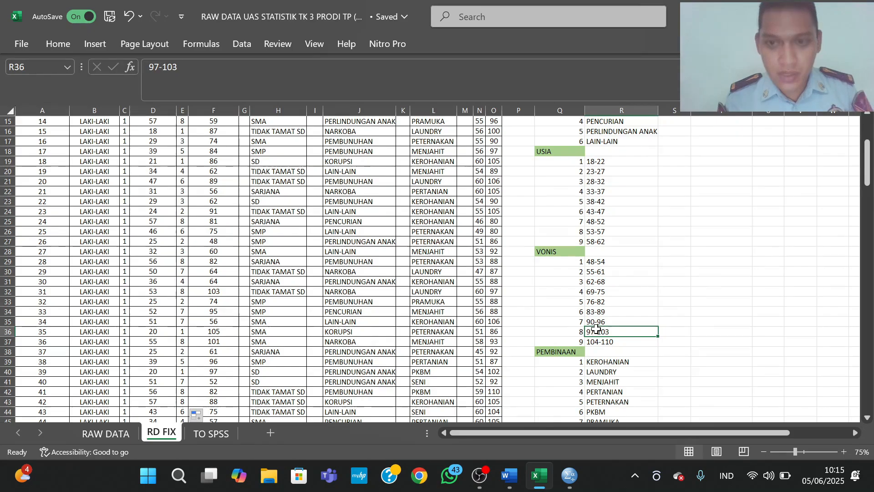
scroll(591, 332, up, 5)
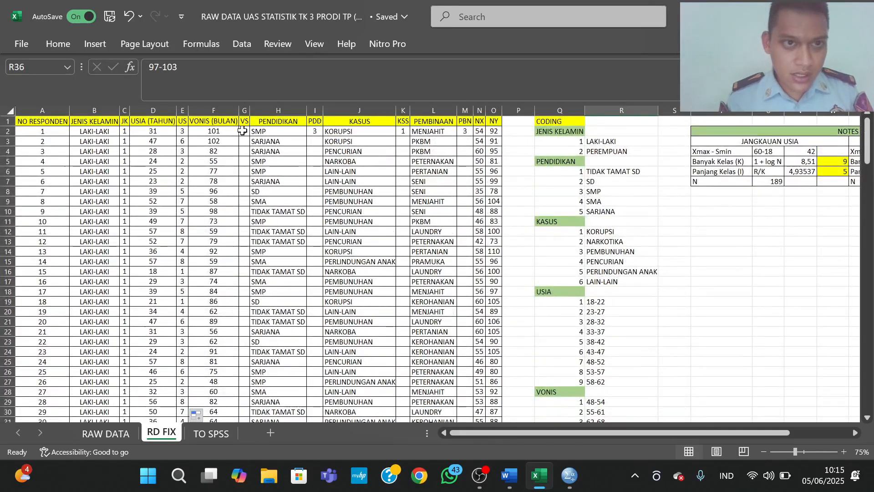
- Fill the sentence formula in G2 down the VS column and the education formula in I2 down the PDD column
click(242, 131)
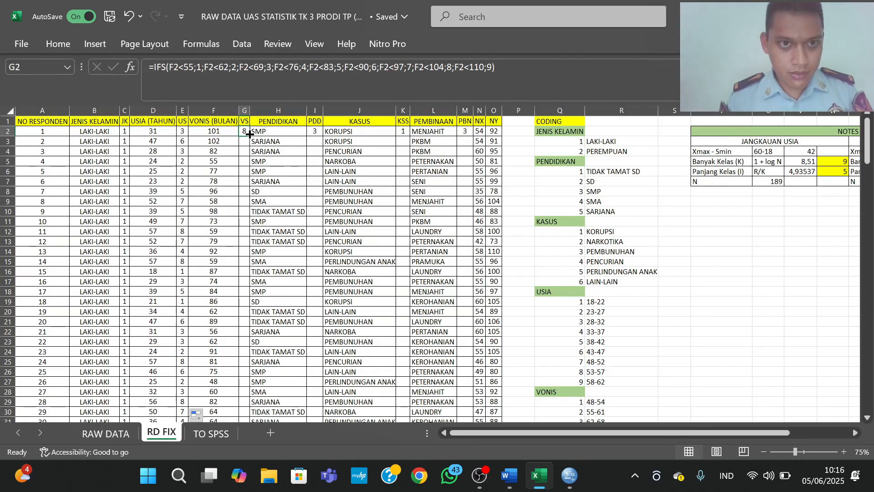
double_click(249, 136)
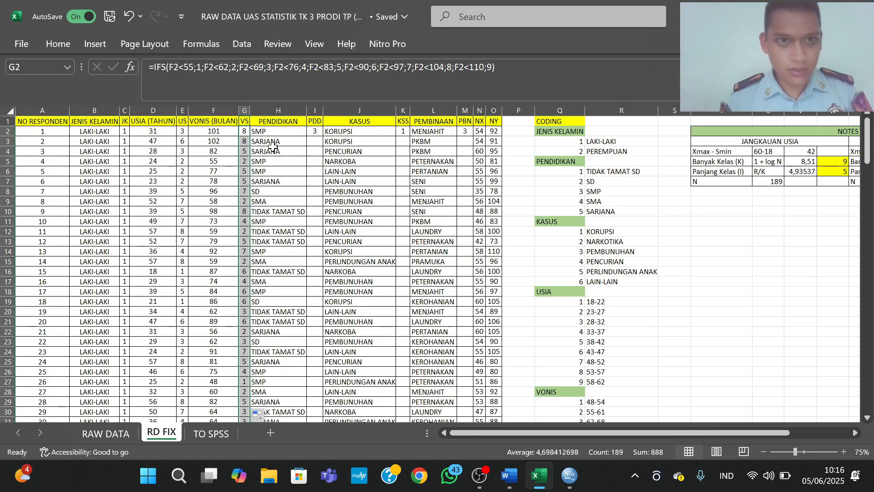
click(315, 131)
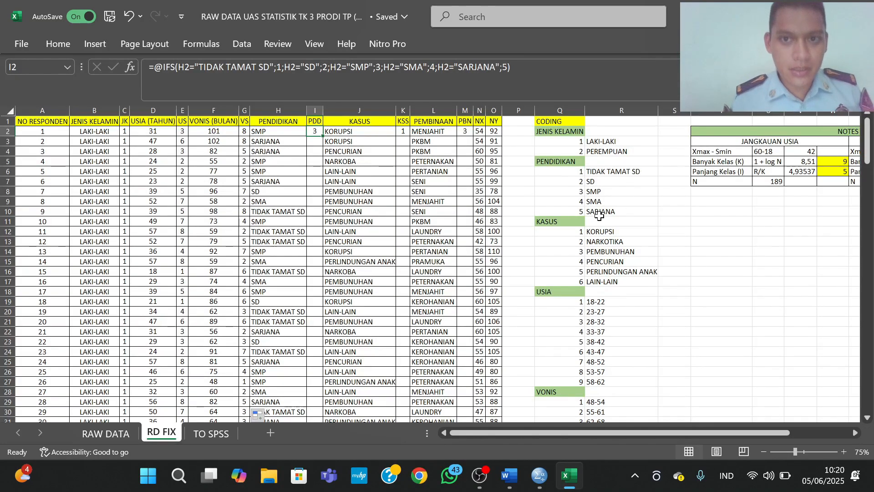
double_click(321, 136)
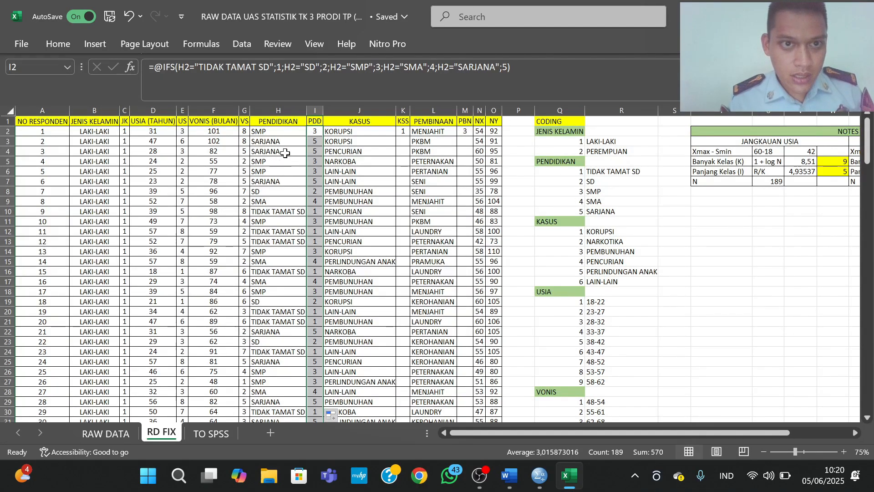
- Fill the case-type coding formula in K2 down the KSS column for all respondents
click(402, 142)
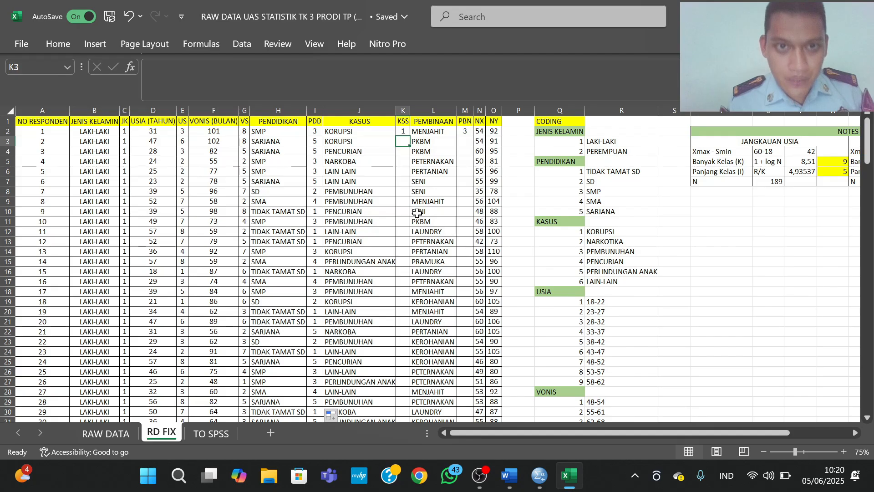
click(404, 132)
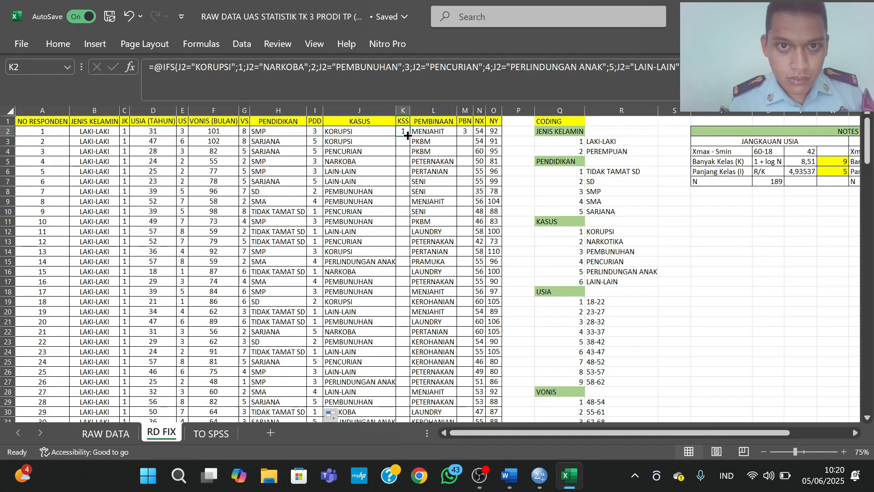
double_click(409, 136)
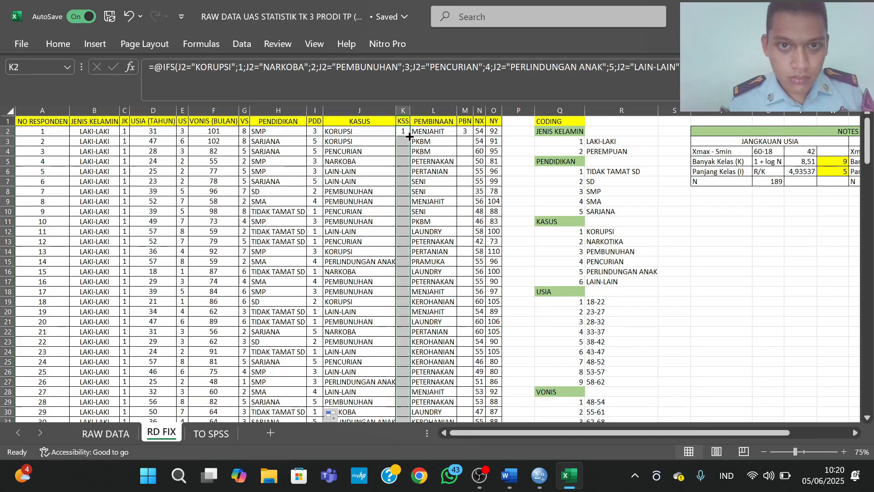
- Check the PEMBINAAN codes in the CODING list and fill the formula in M2 down the PBN column
click(464, 135)
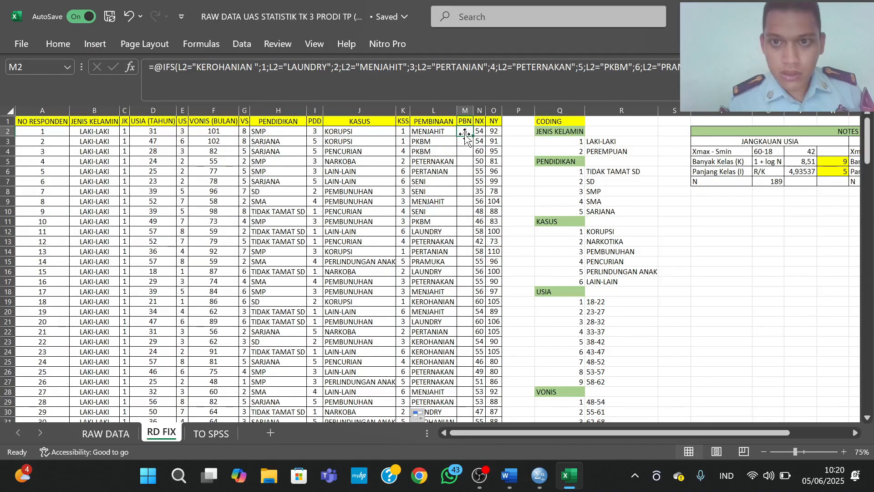
scroll(538, 280, down, 3)
scroll(539, 281, up, 3)
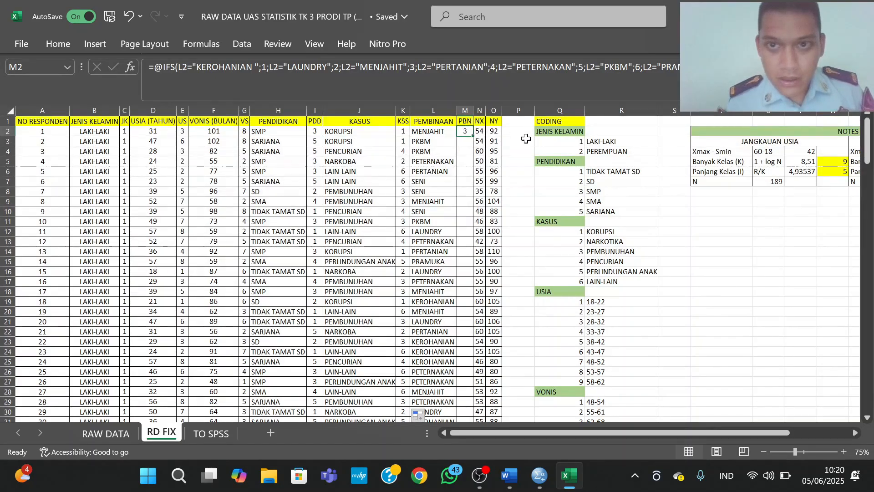
scroll(744, 209, right, 1)
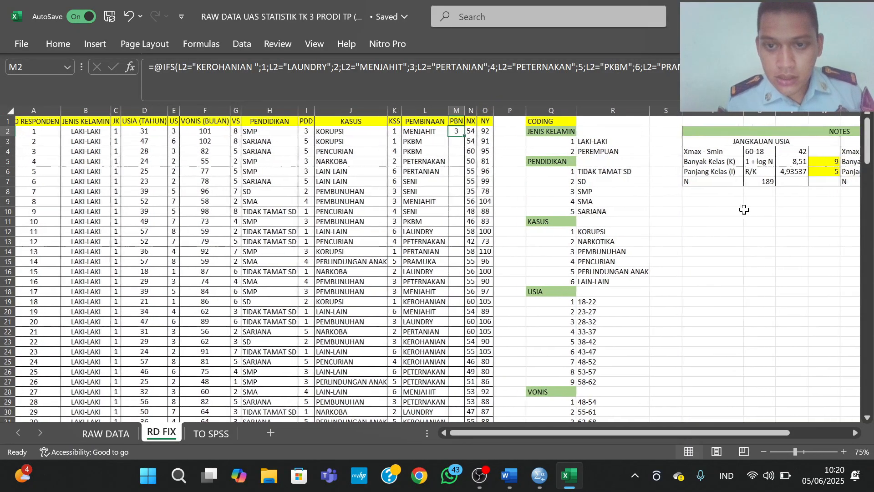
scroll(745, 209, down, 11)
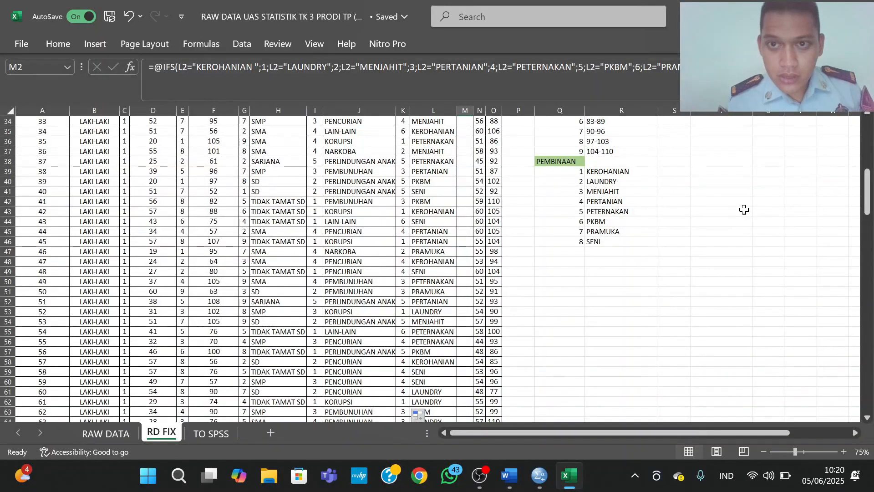
scroll(745, 209, up, 11)
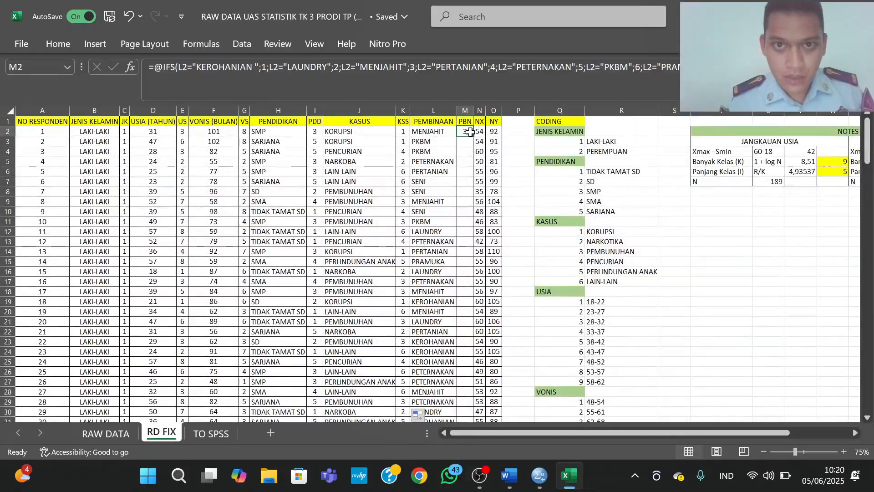
double_click(472, 137)
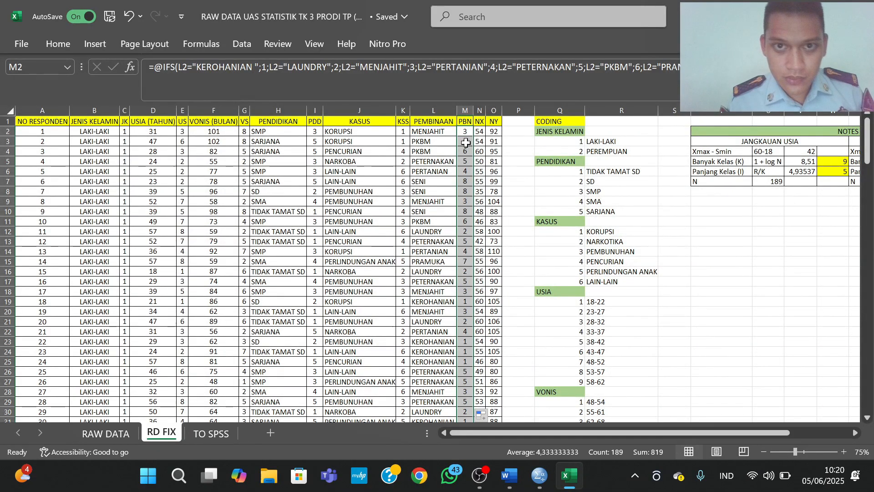
- Review the remaining VONIS and PEMBINAAN codes in the CODING list and the JANGKAUAN USIA and JANGKAUAN VONIS class calculations in the NOTES table
scroll(616, 348, down, 10)
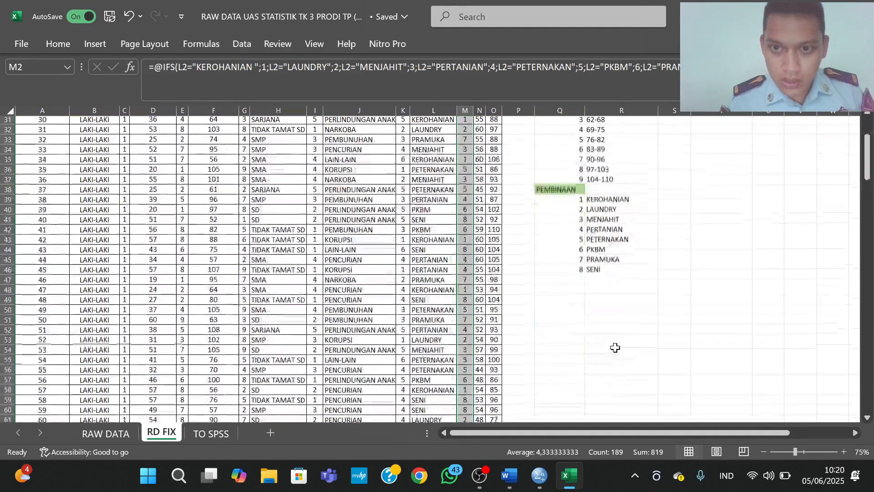
scroll(615, 347, up, 10)
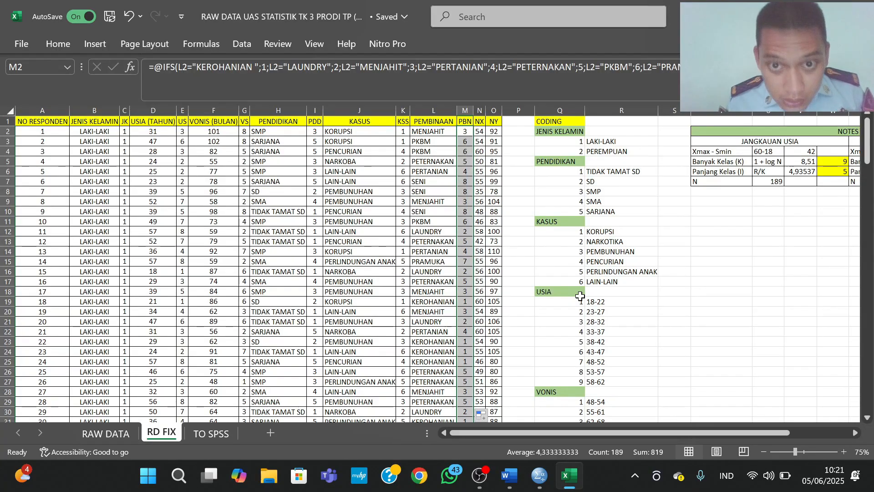
scroll(580, 296, down, 6)
scroll(580, 296, up, 6)
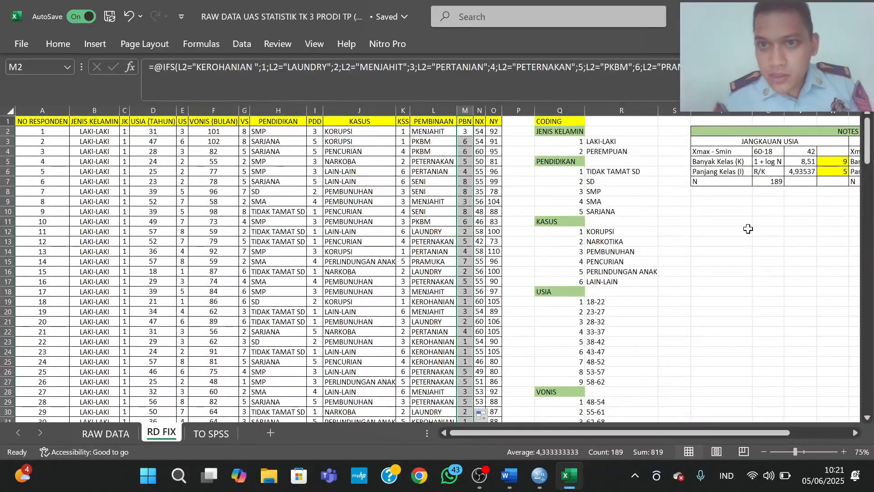
scroll(748, 228, right, 5)
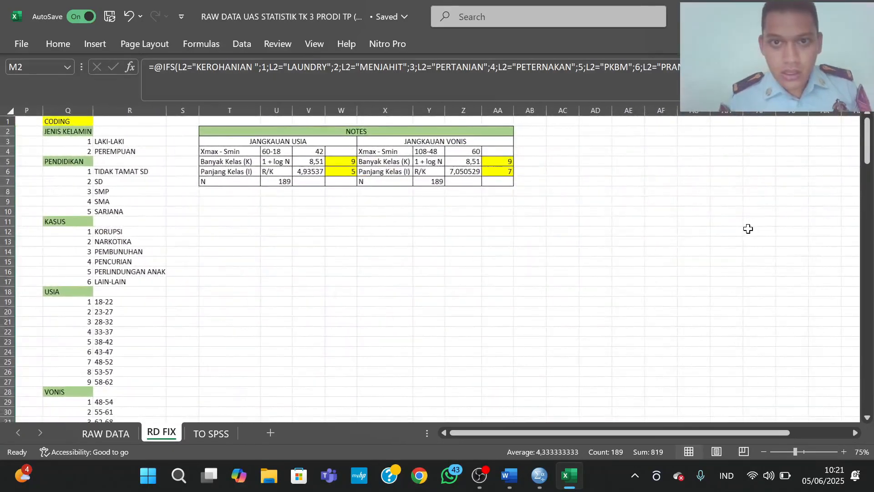
scroll(748, 228, left, 5)
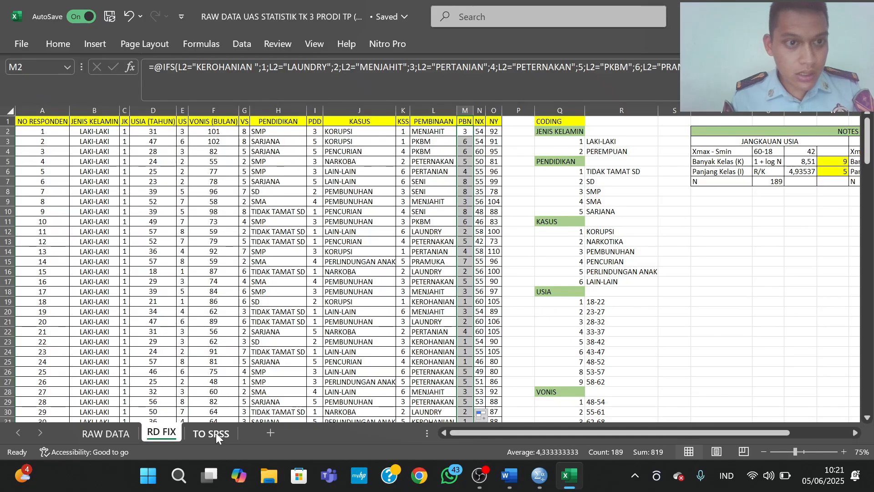
- Open the TO SPSS sheet and look over its coded columns from JENIS KELAMIN to NILAI Y
click(216, 433)
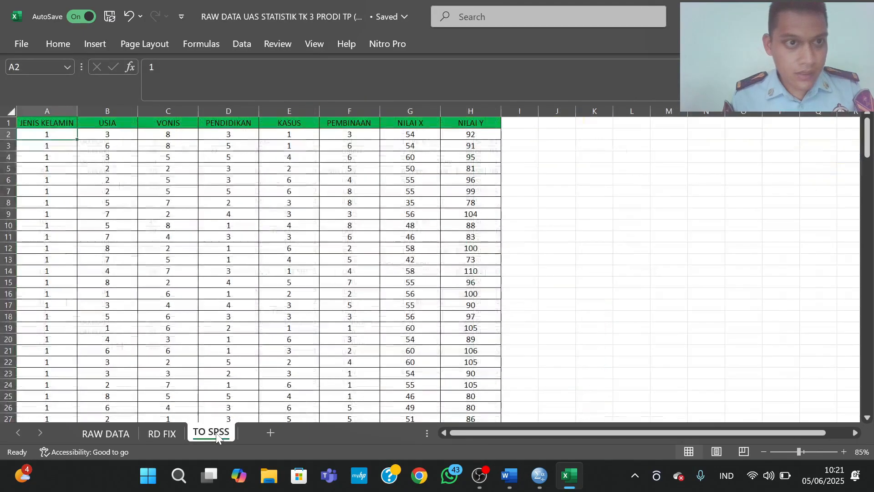
scroll(145, 195, down, 1)
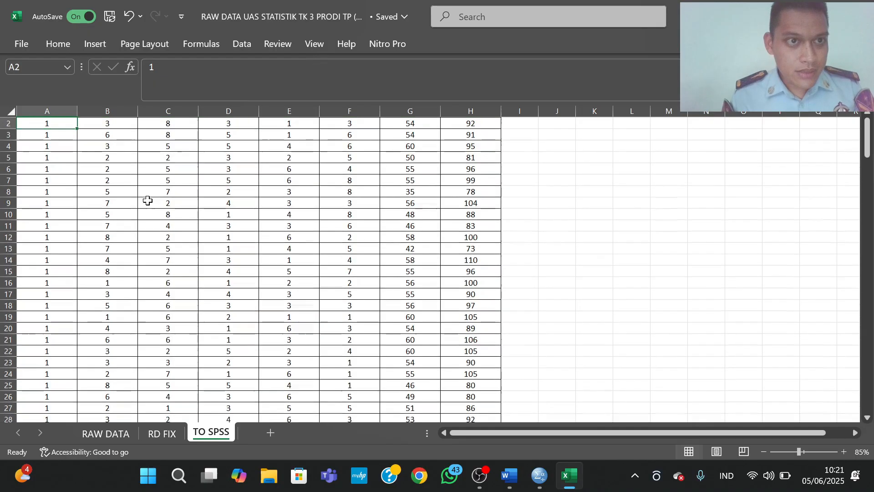
scroll(147, 199, up, 1)
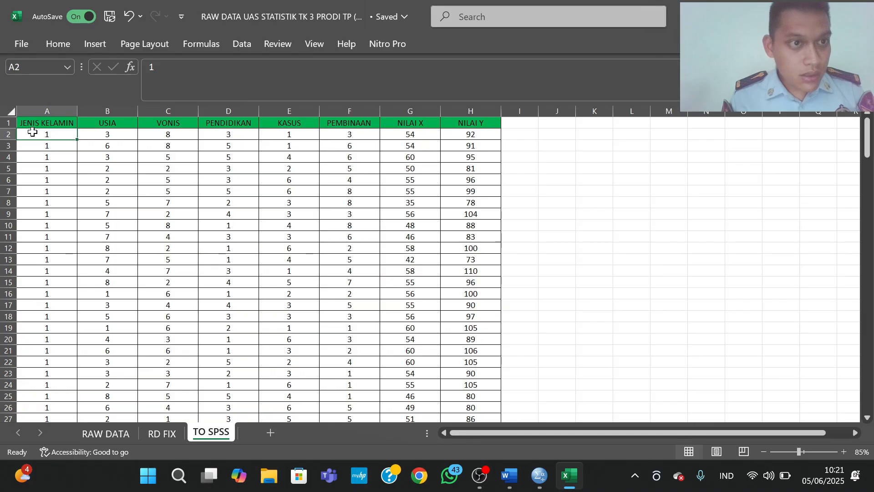
drag(32, 132, 486, 438)
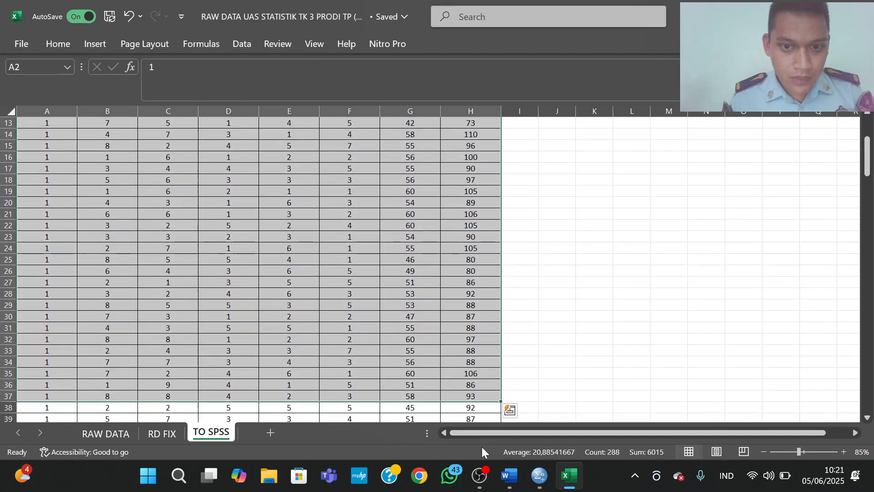
mouse_move(486, 392)
mouse_down()
mouse_move(494, 453)
mouse_move(498, 399)
mouse_up()
click(625, 336)
scroll(390, 171, up, 15)
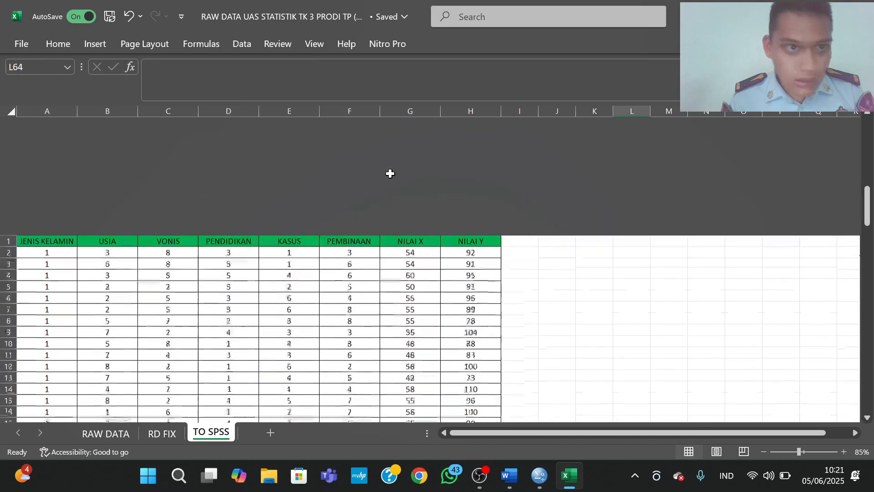
- Copy the coded data in A2:H190 and switch to the Data View of Untitled1 UAS.sav in the SPSS Data Editor
drag(57, 137, 490, 398)
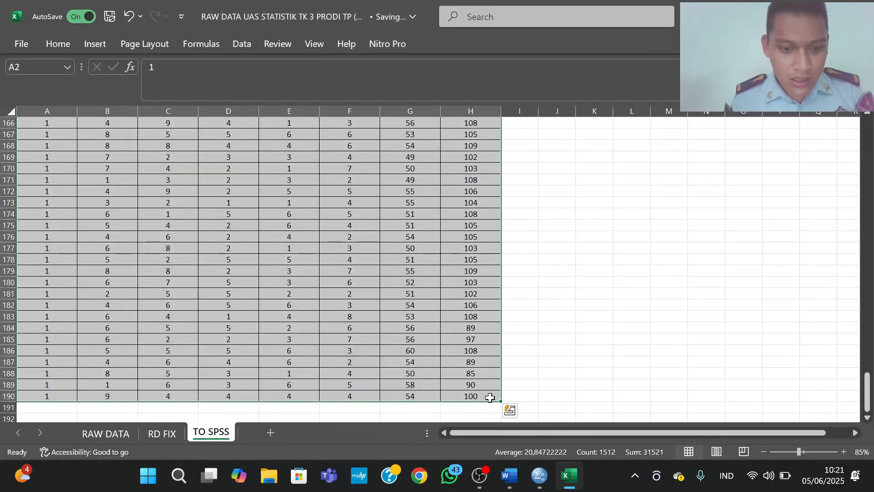
key(ctrl+c)
mouse_move(543, 476)
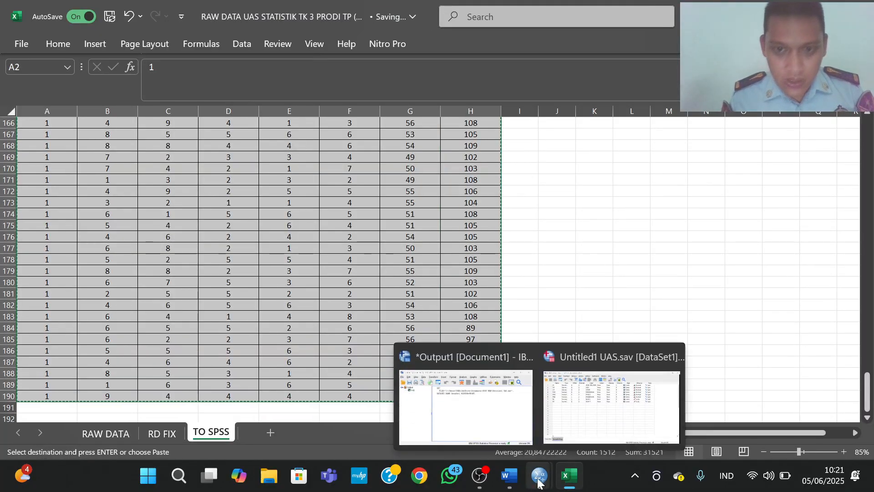
mouse_move(580, 429)
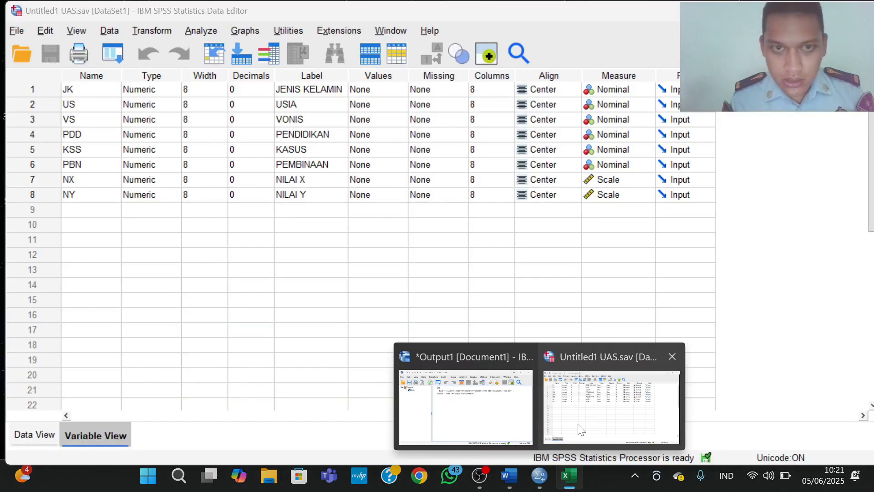
click(580, 429)
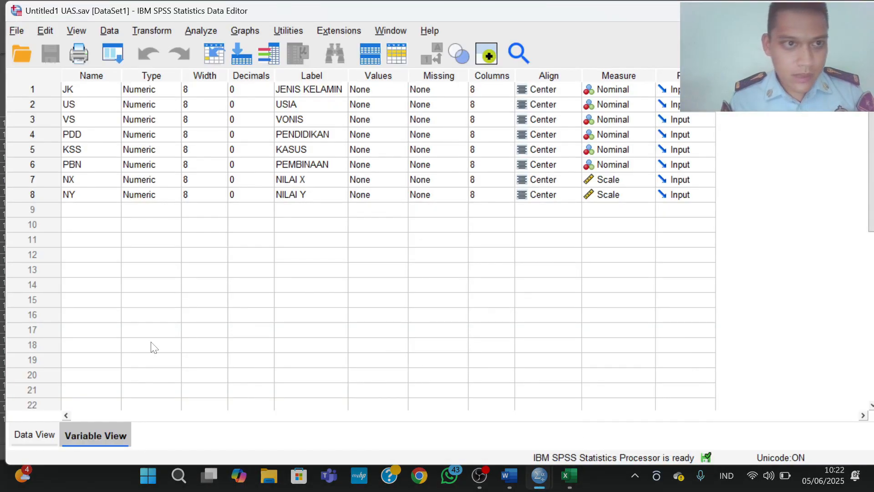
click(36, 440)
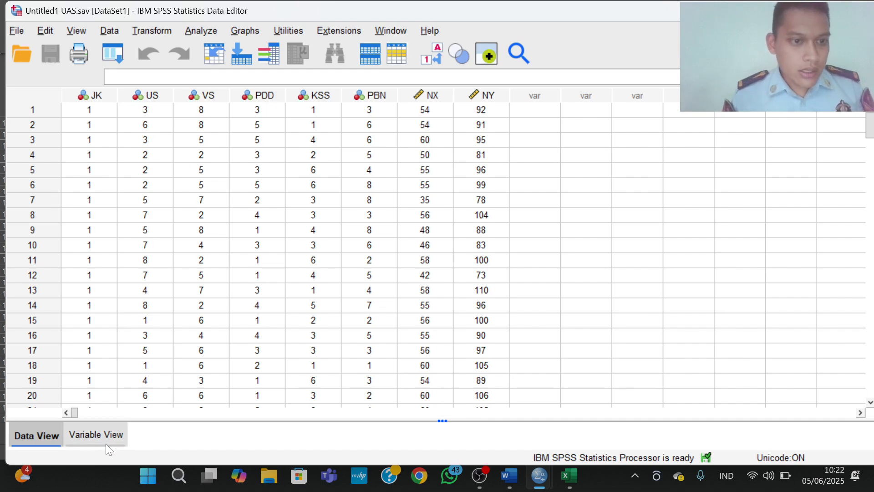
- Review the name, decimals, label and missing settings in Variable View and set the measure of JK to Nominal
click(88, 431)
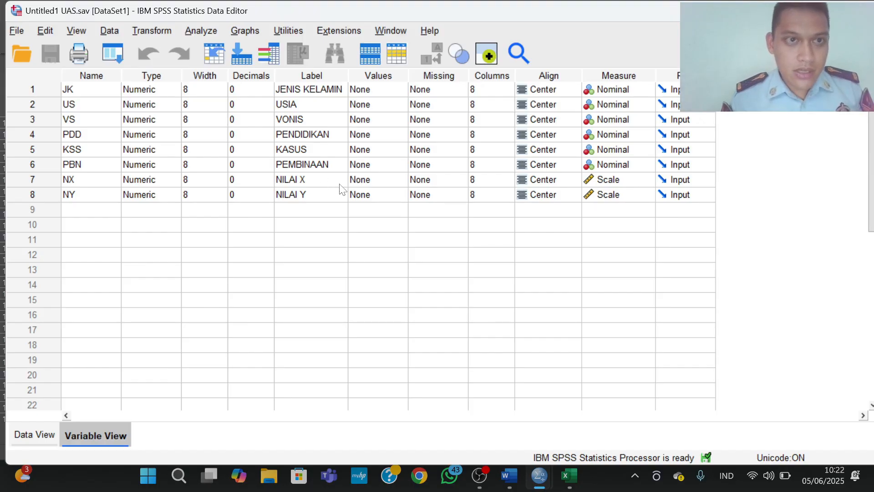
click(84, 92)
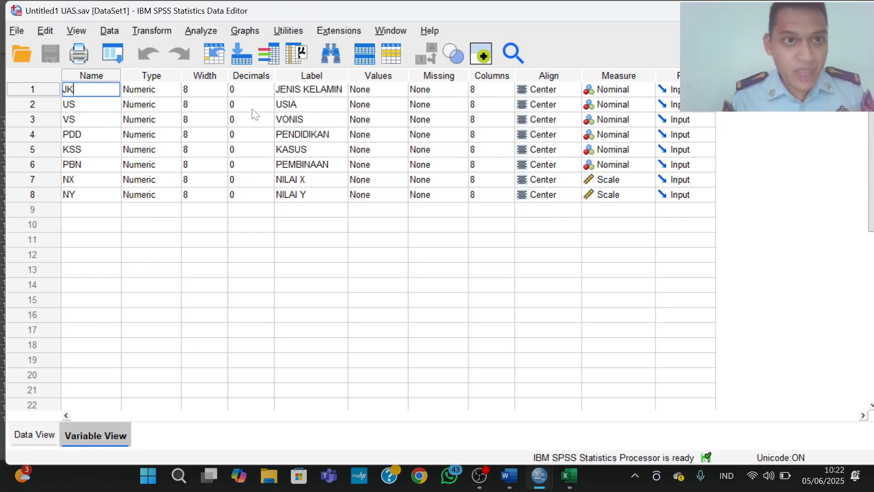
click(248, 90)
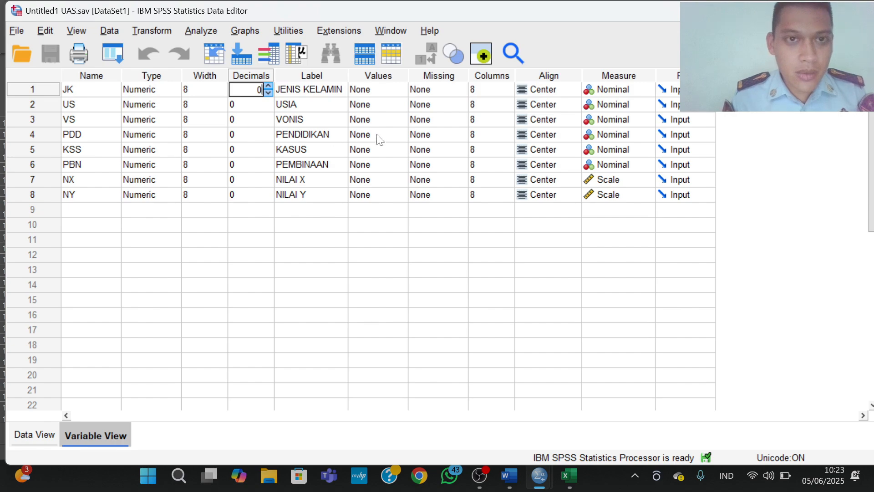
click(444, 200)
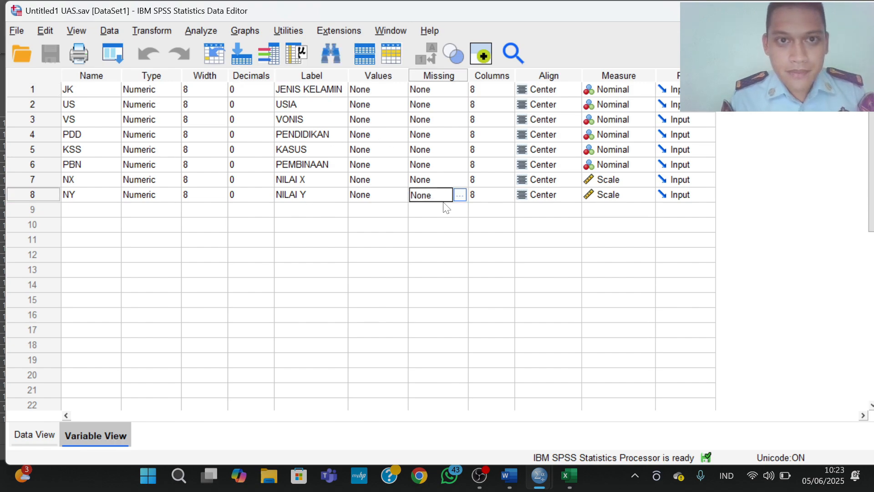
click(633, 90)
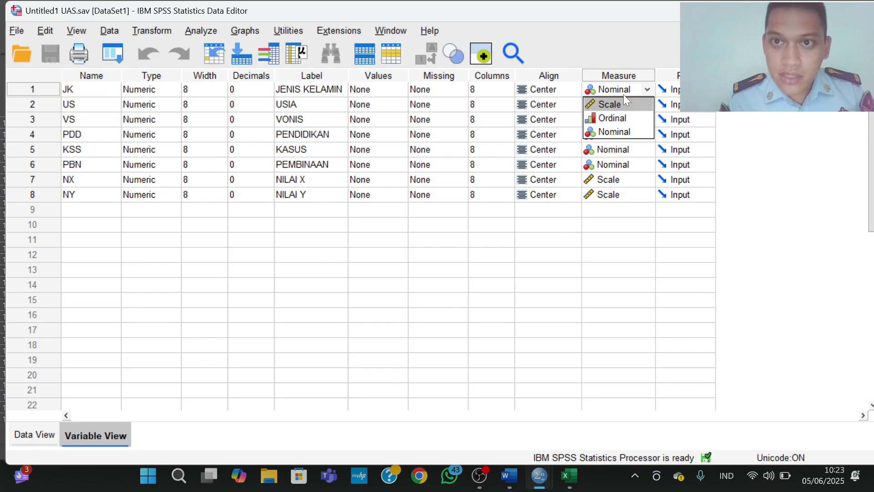
click(622, 131)
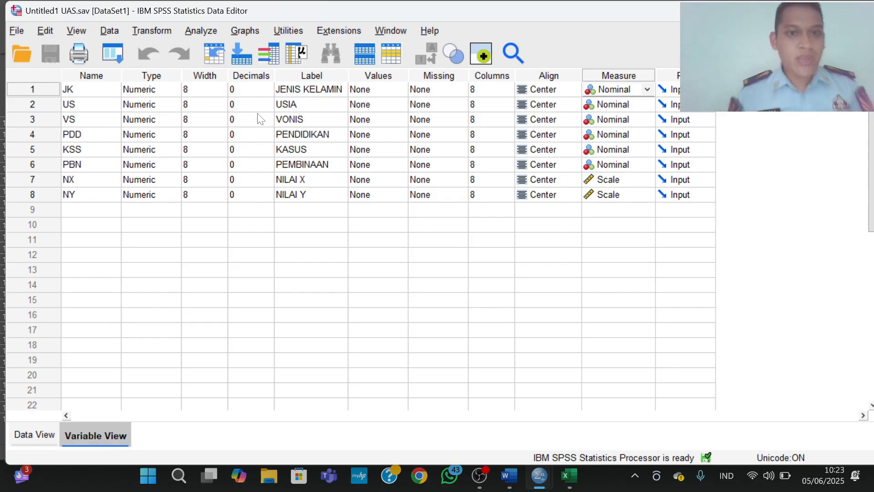
- Return to the Data View and open the Frequencies analysis from the descriptive statistics
click(27, 436)
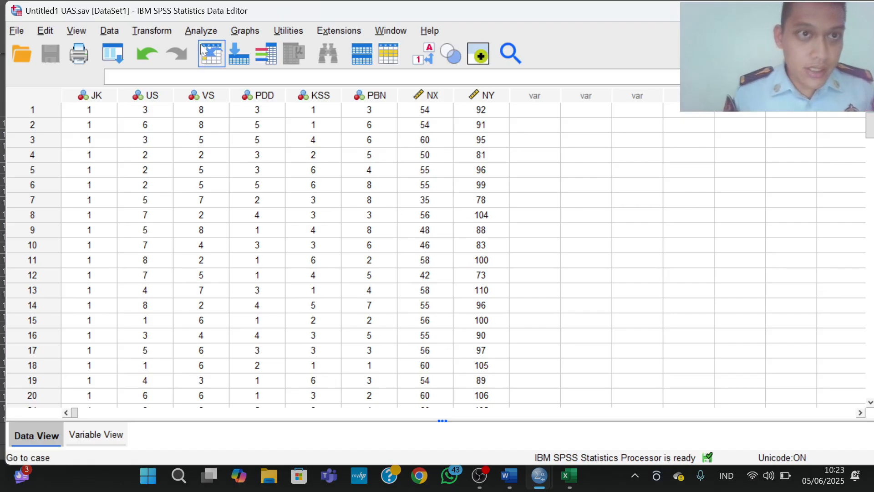
click(209, 32)
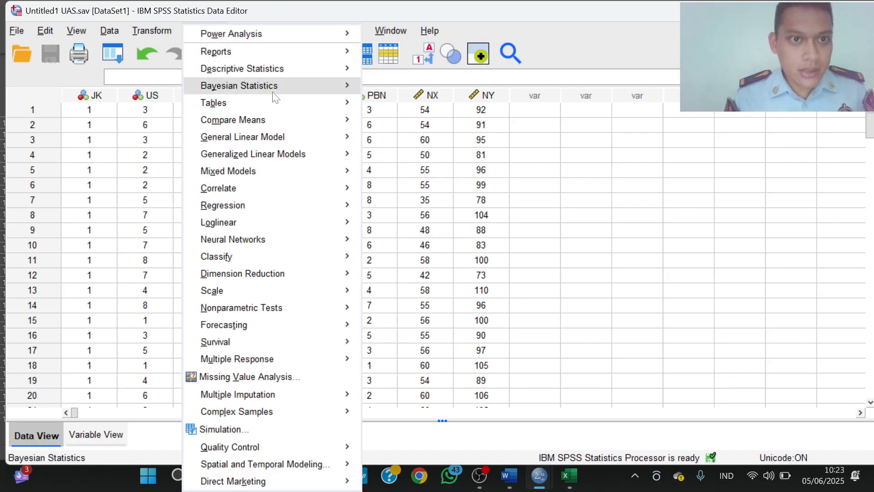
mouse_move(286, 72)
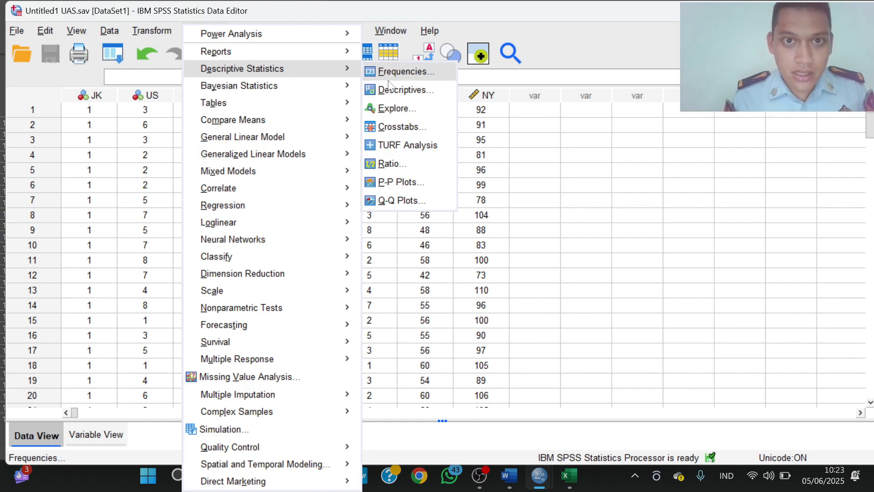
click(417, 75)
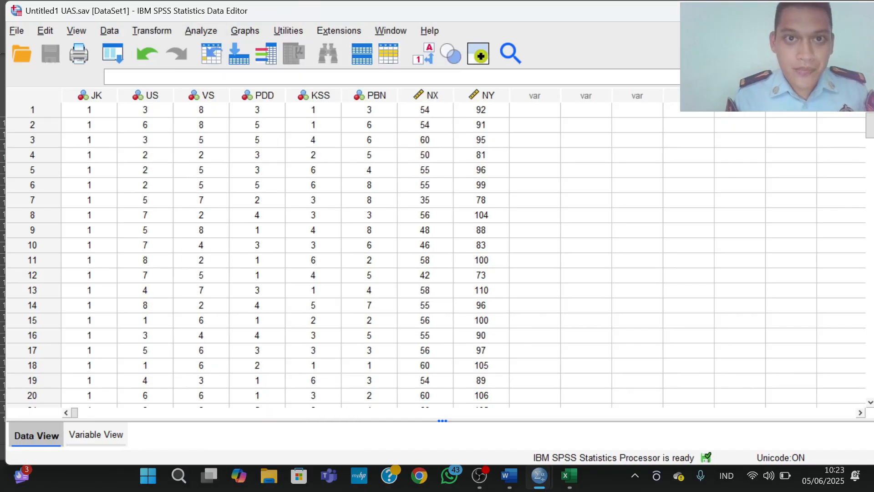
scroll(342, 181, down, 1)
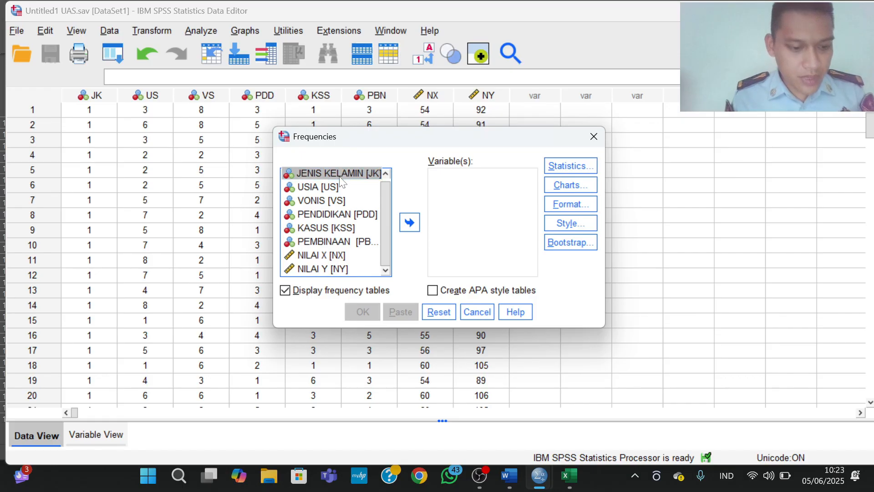
- Run Frequencies on JENIS KELAMIN, USIA, VONIS, PENDIDIKAN, KASUS and PEMBINAAN, leaving out NILAI X and NILAI Y
key(ctrl+a)
click(337, 253)
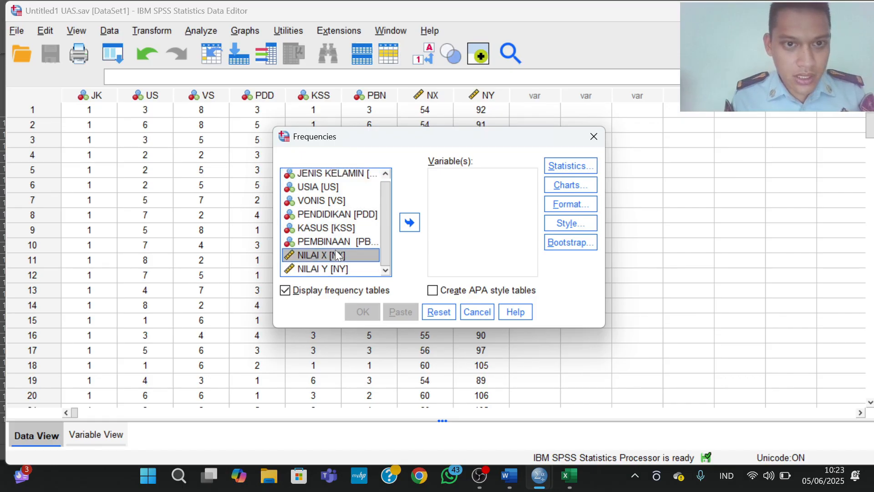
key(ctrl+a)
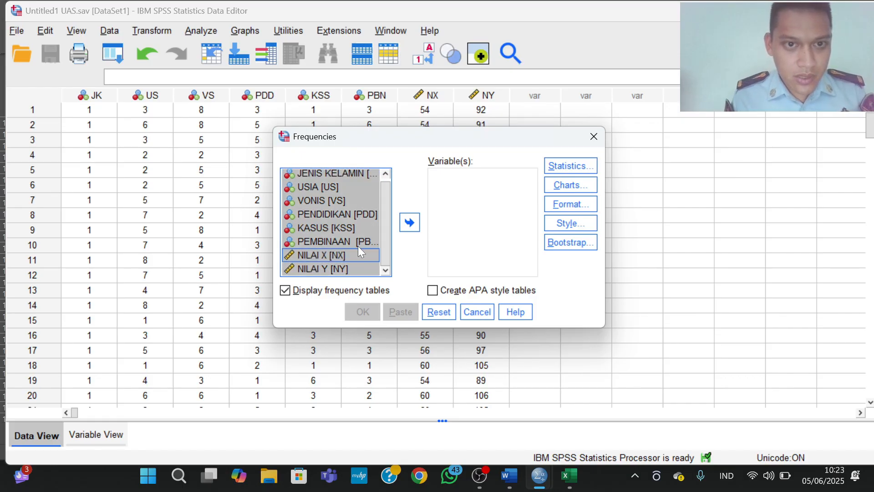
ctrl+click(352, 259)
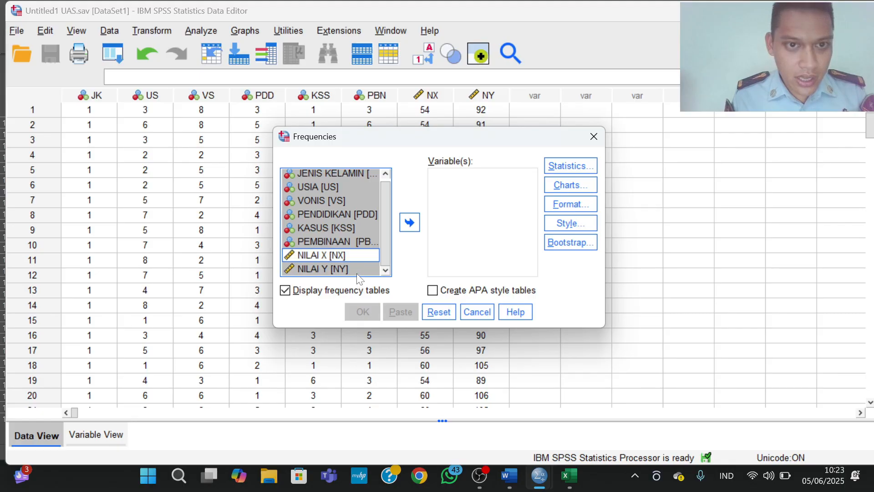
ctrl+click(357, 270)
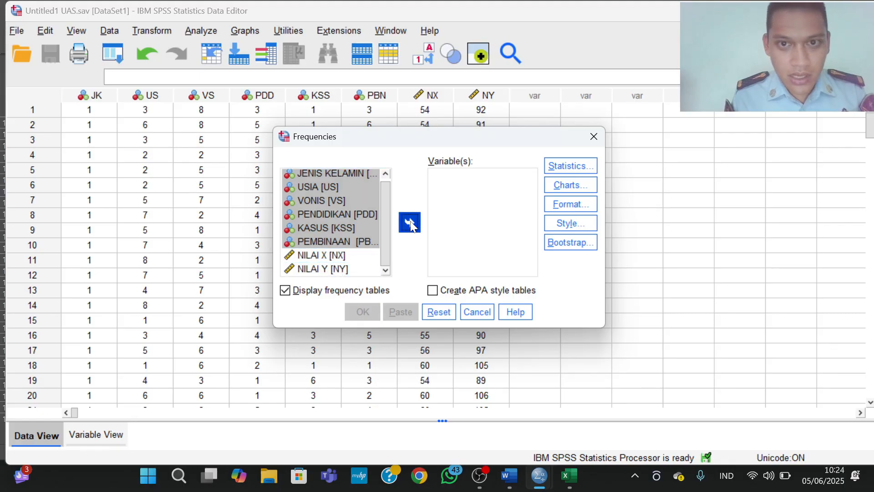
click(410, 223)
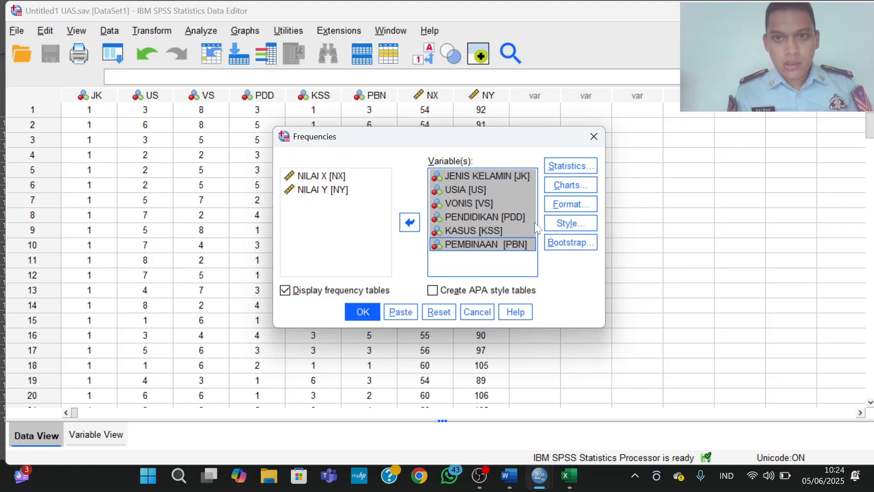
click(366, 309)
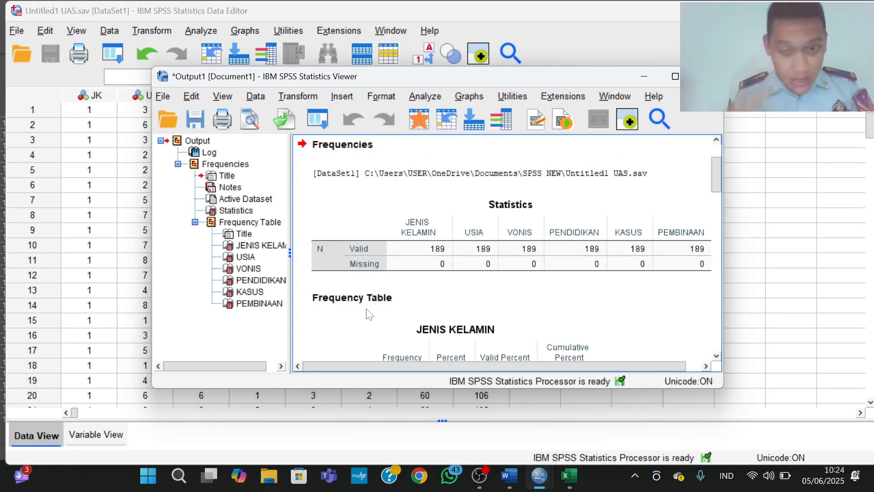
- Copy the whole Frequency Table group from the SPSS output and paste it into the blank Word document Document1
scroll(422, 262, down, 2)
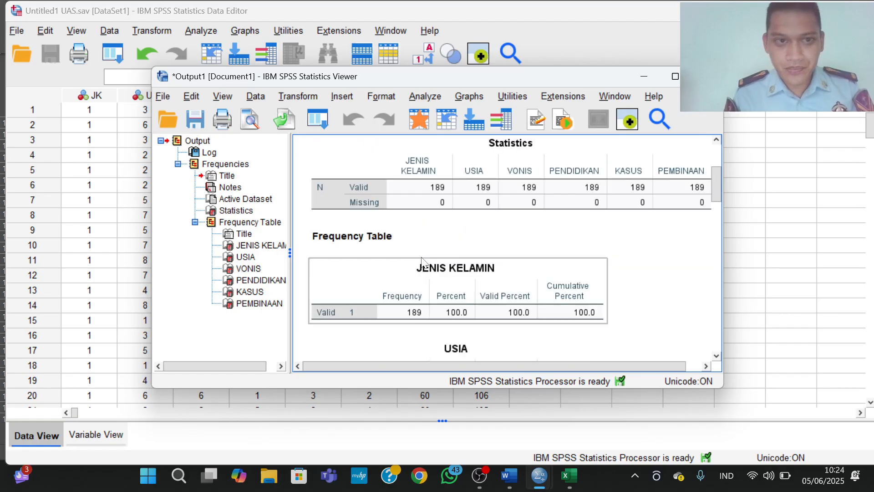
click(212, 223)
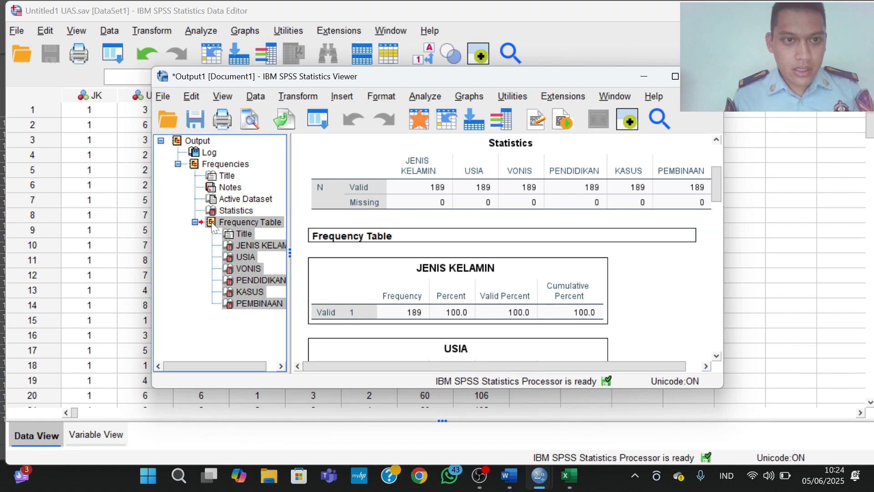
click(408, 195)
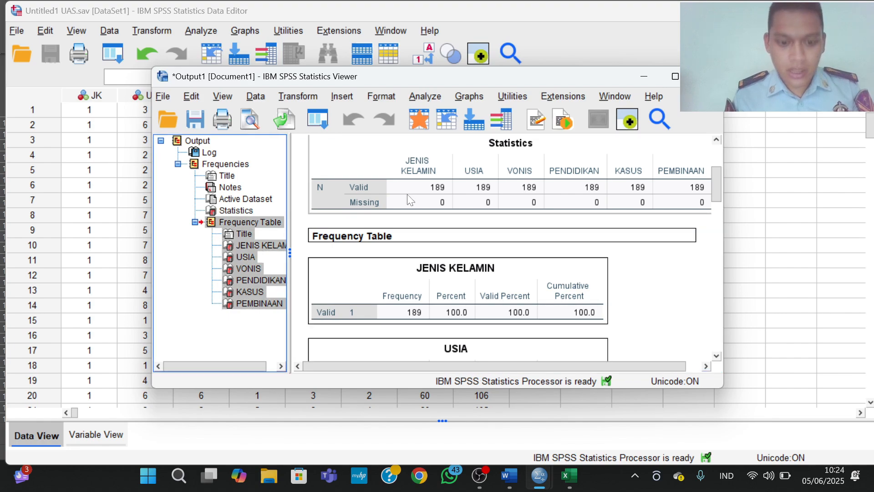
click(449, 226)
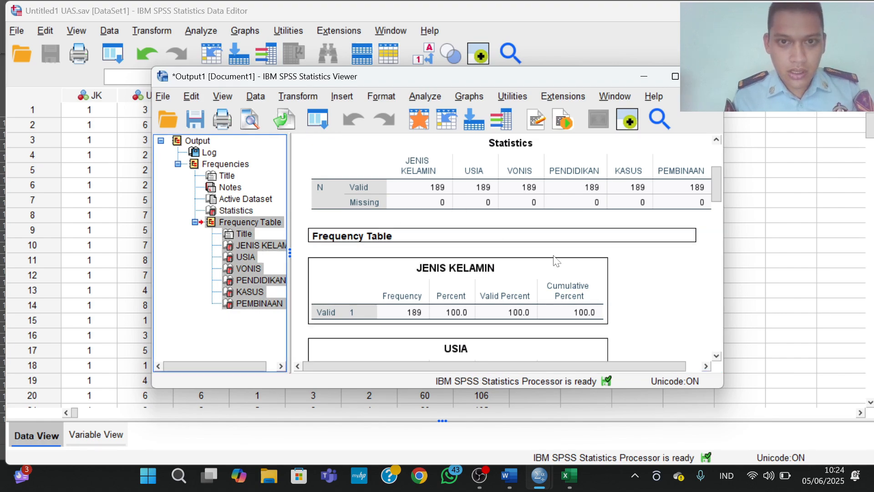
click(518, 314)
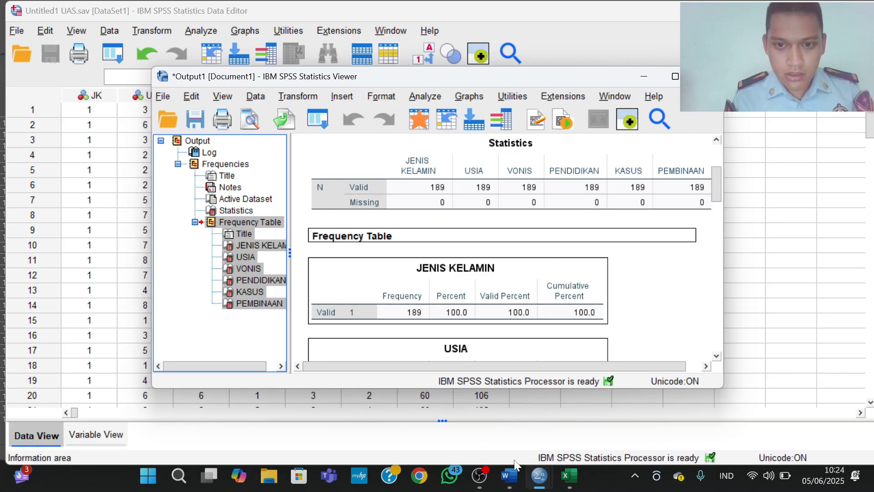
click(510, 474)
click(537, 412)
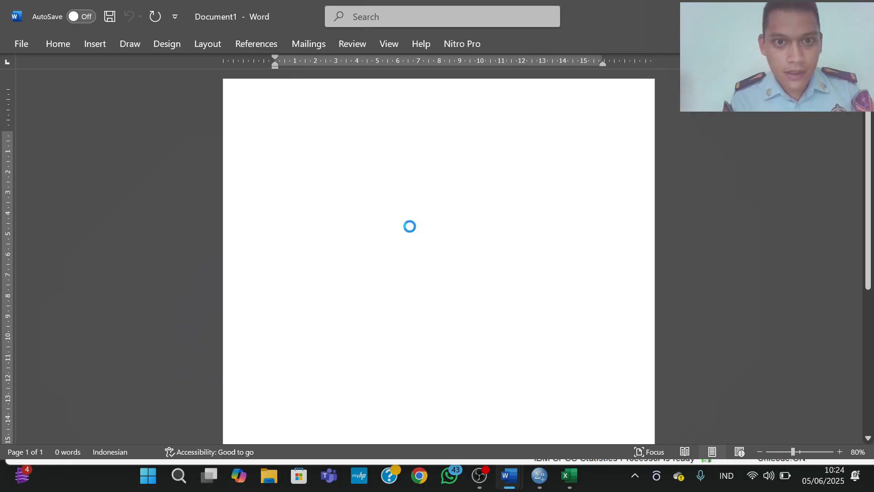
scroll(410, 226, up, 8)
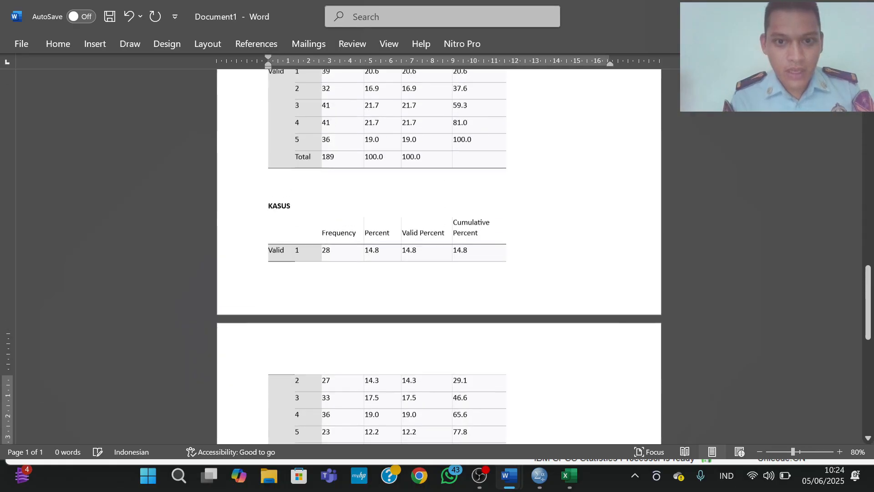
- Switch to the SPSS Data Editor, reopen Frequencies and replace the six categorical variables with NILAI X and NILAI Y
mouse_move(546, 480)
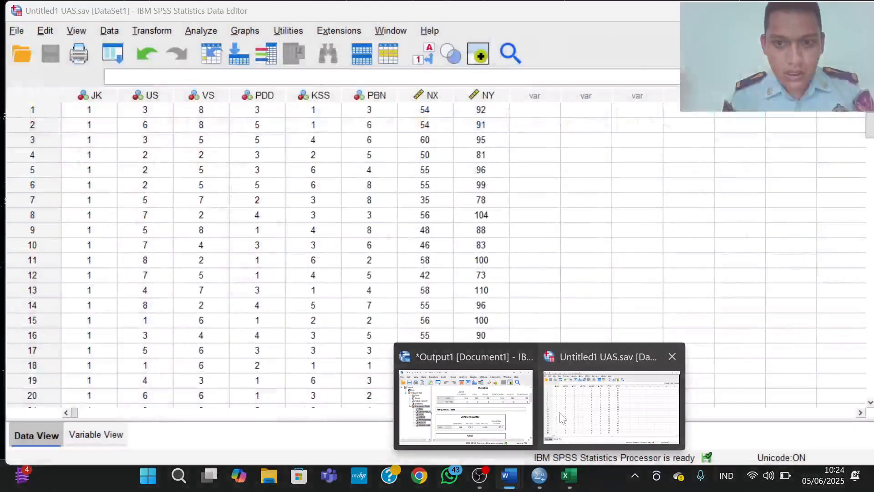
click(561, 417)
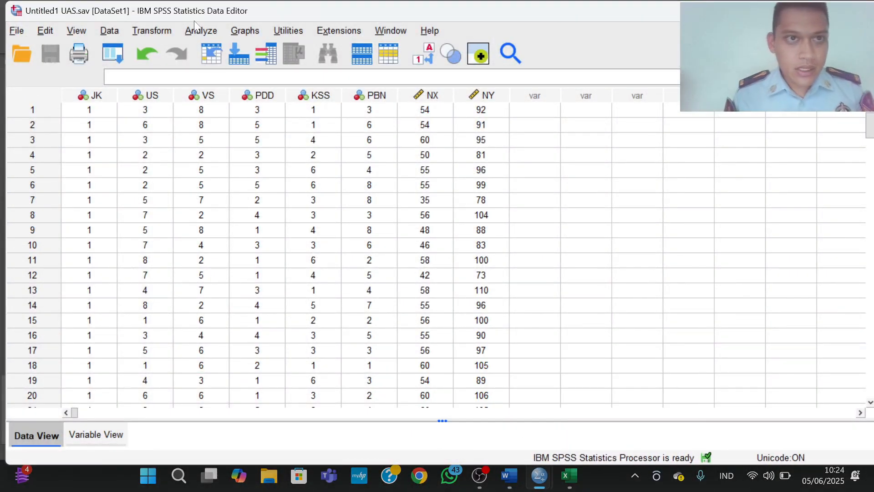
click(201, 31)
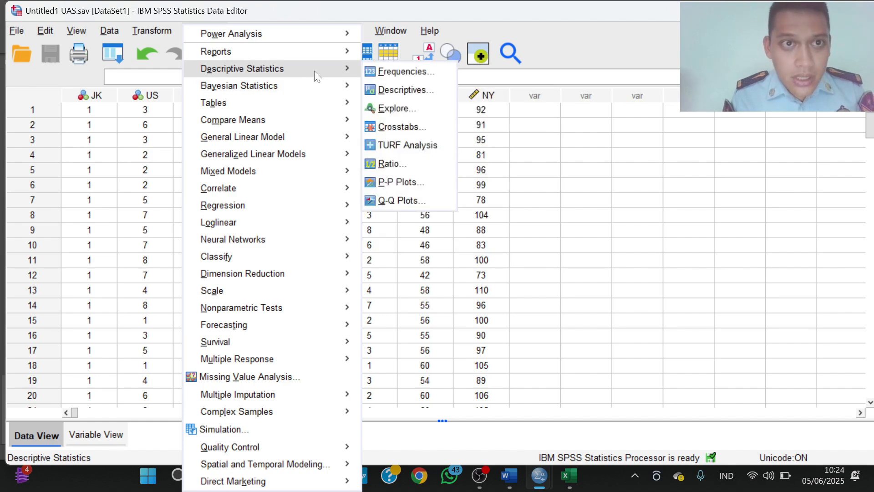
click(408, 71)
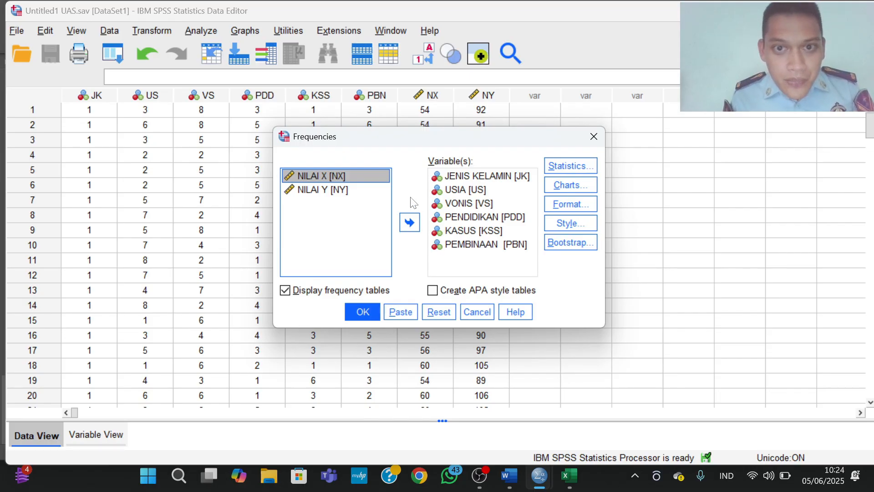
click(496, 246)
key(ctrl+a)
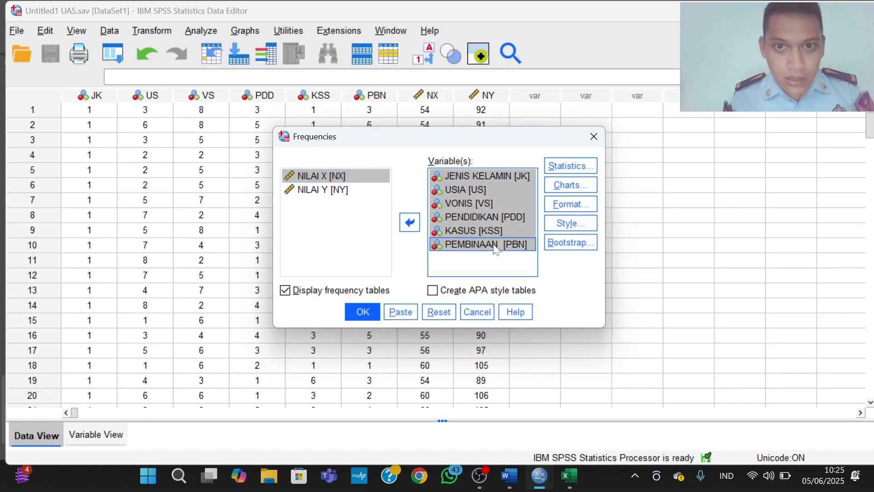
click(410, 222)
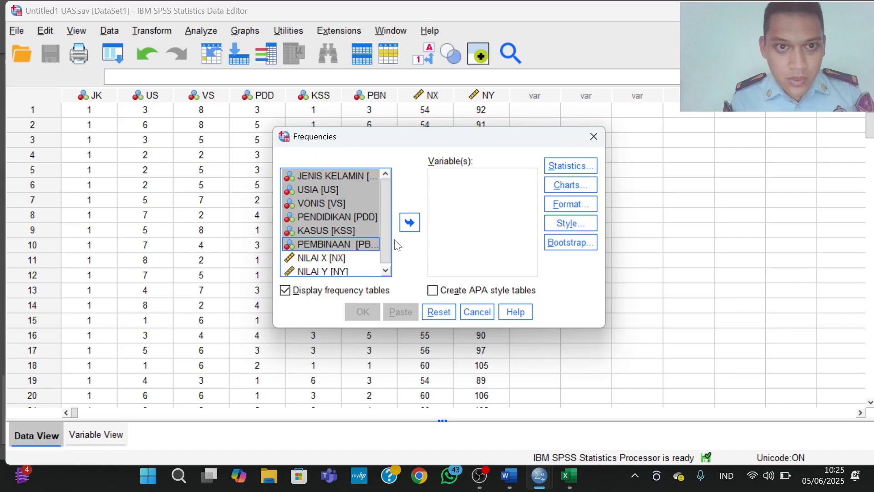
click(343, 258)
shift+click(343, 271)
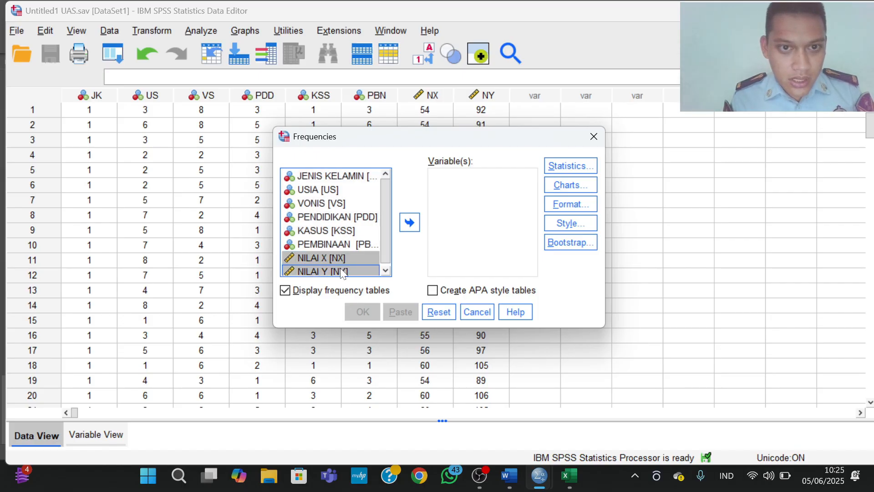
click(413, 219)
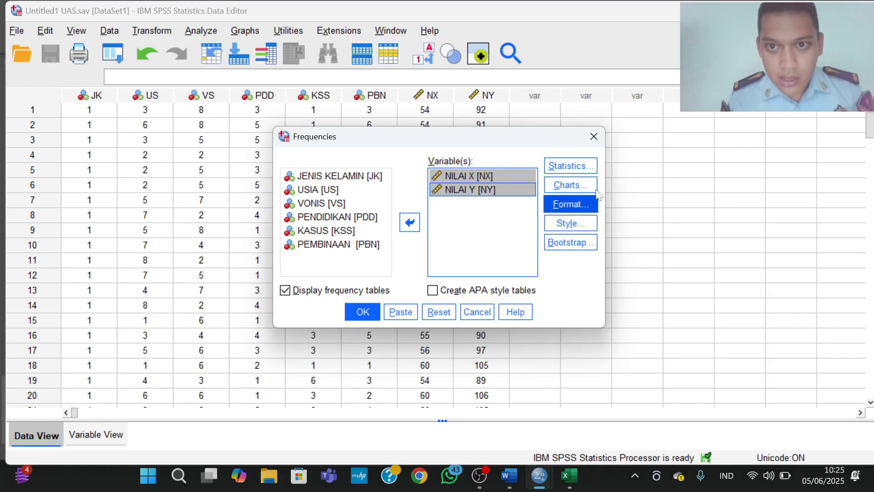
- Request mean, median, mode, standard deviation, minimum and maximum for NILAI X and NILAI Y, and run the Frequencies analysis
click(587, 171)
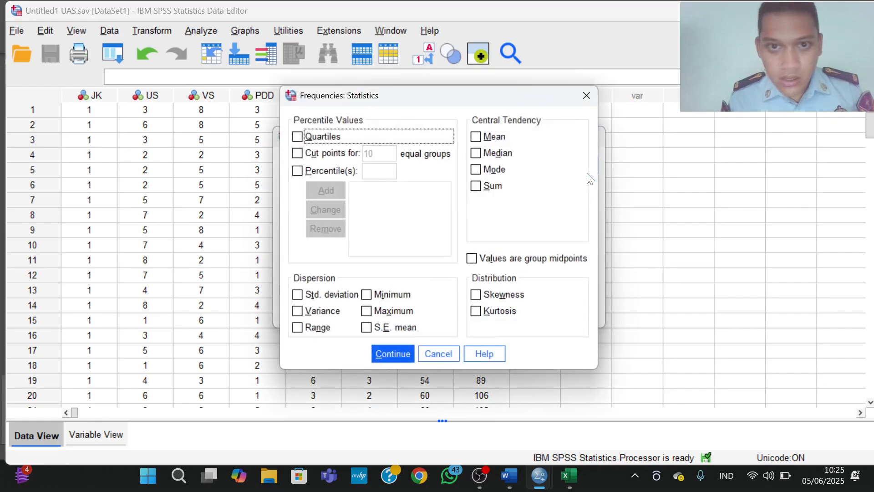
click(475, 137)
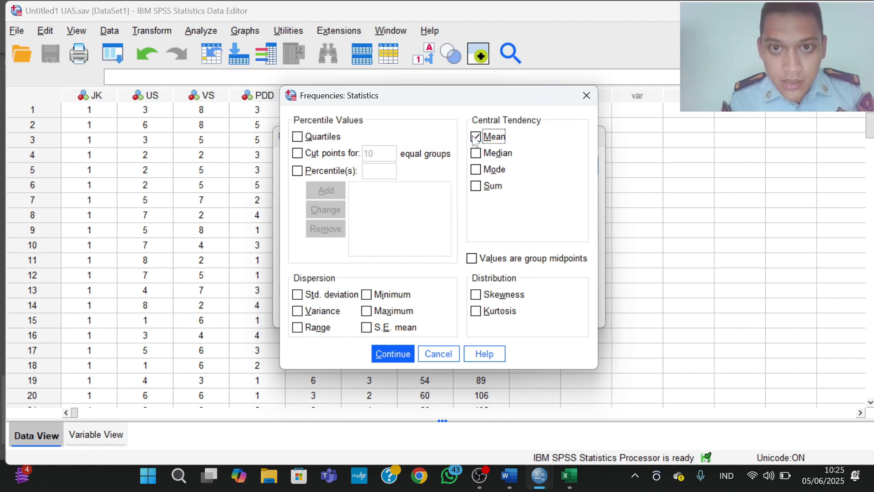
click(476, 154)
click(476, 171)
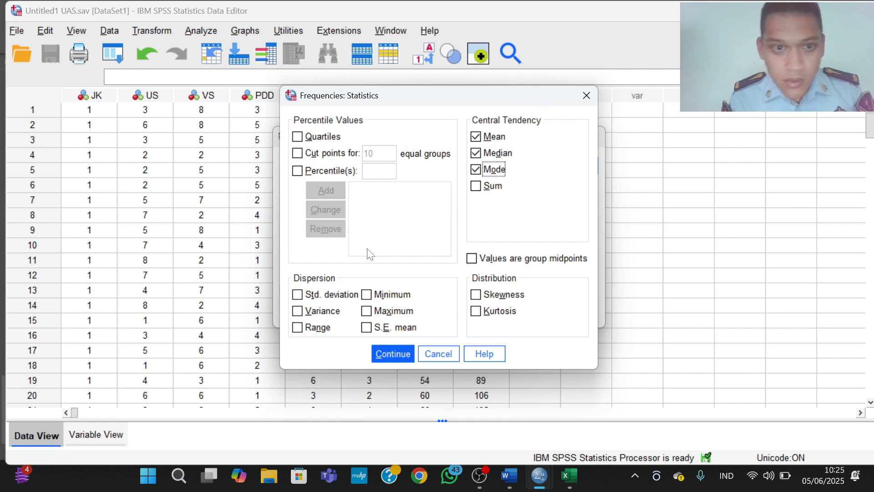
click(297, 295)
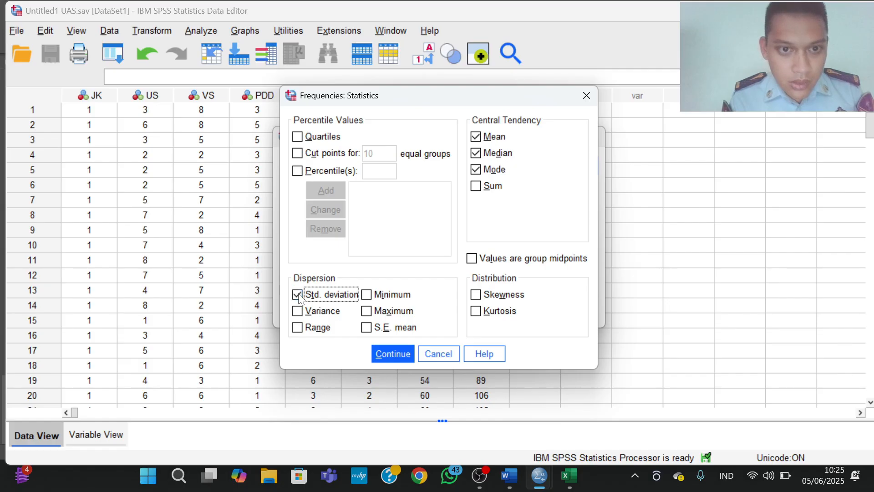
click(366, 295)
click(367, 311)
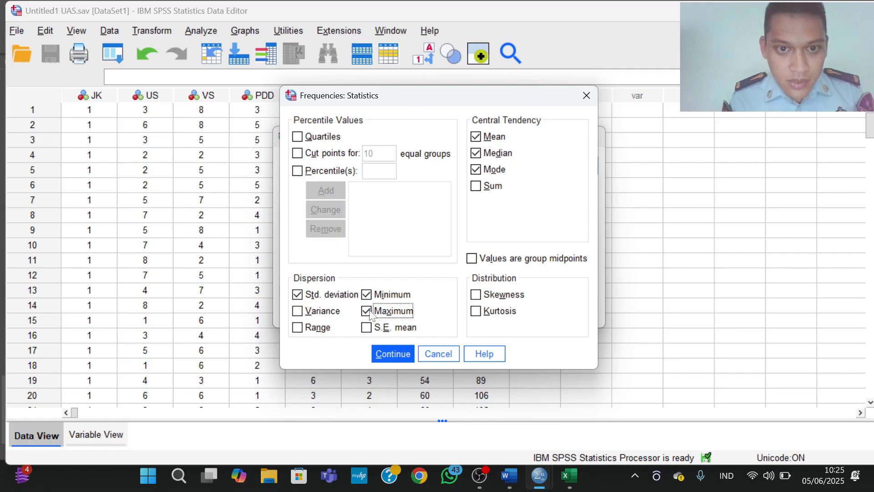
click(402, 355)
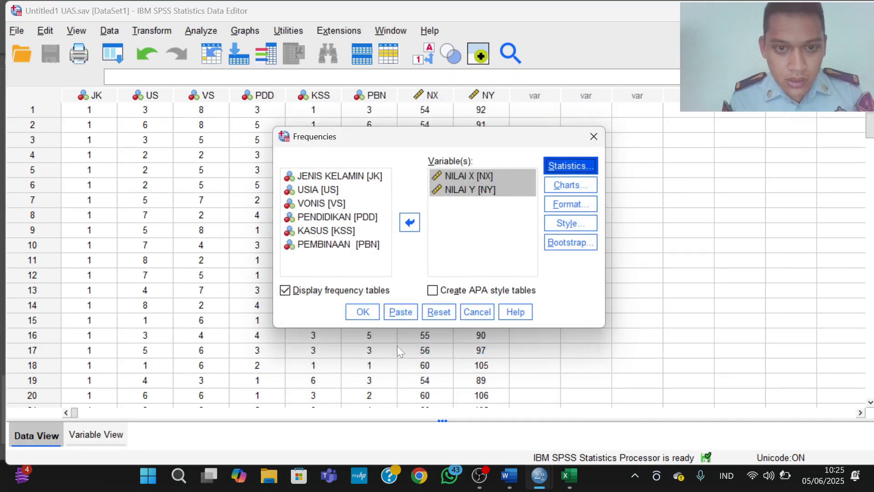
click(363, 312)
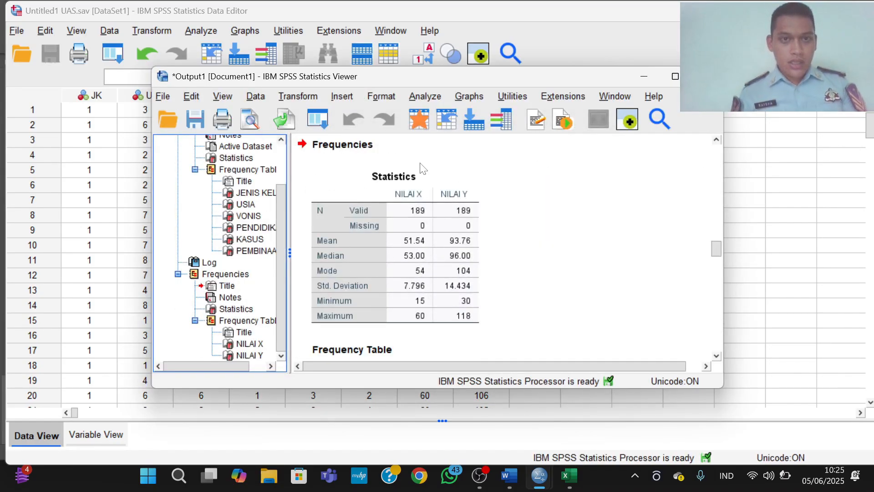
- Copy the Statistics table of NILAI X and NILAI Y and paste it into Word's Document1 below the last frequency table
click(373, 175)
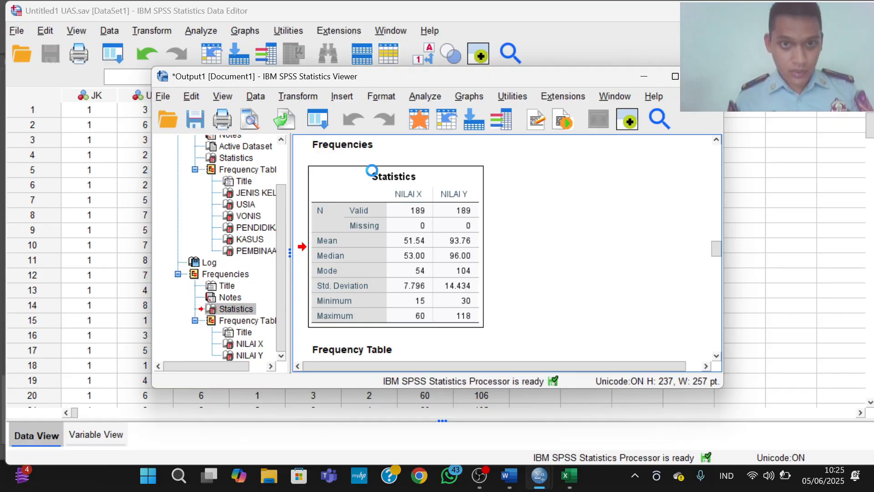
mouse_move(494, 467)
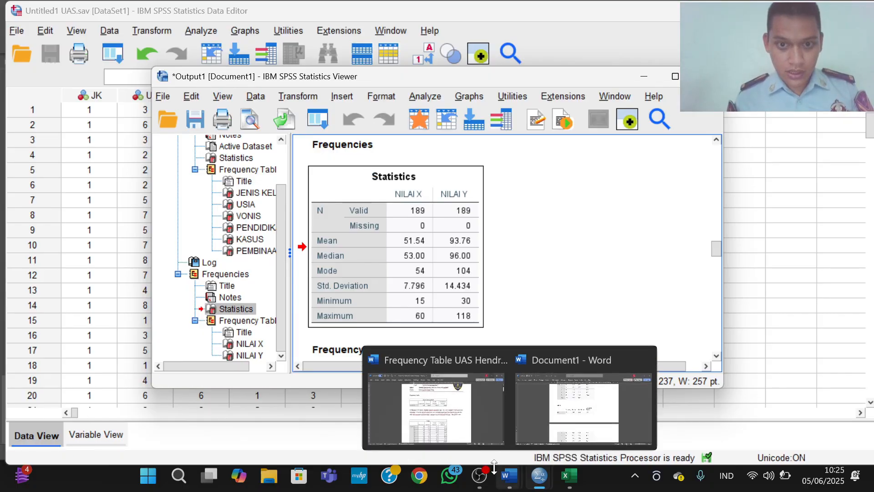
click(576, 403)
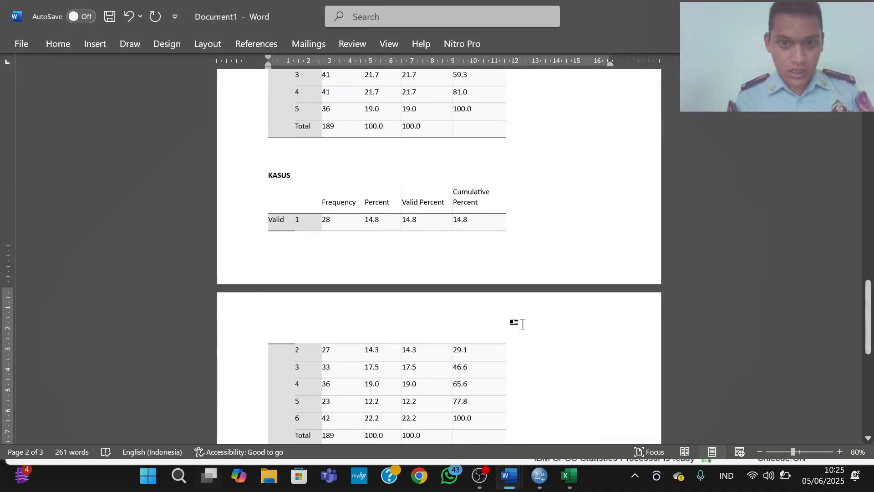
scroll(523, 324, down, 10)
text(Statistics 		NILAI X	NILAI Y N	Valid	189	189 	Missing	0	0 Mean	51.54	93.76 Median	53.00	96.00 Mode	54	104 Std. Deviation	7.796	14.434 Minimum	15	30 Maximum	60	118)
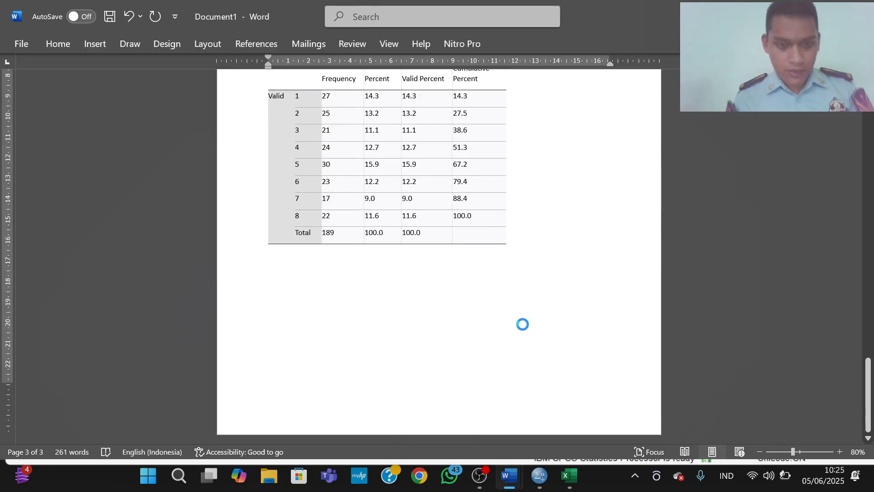
- Switch to the SPSS Data Editor, open a Linear Regression analysis and assign NILAI X as the independent variable
mouse_move(547, 477)
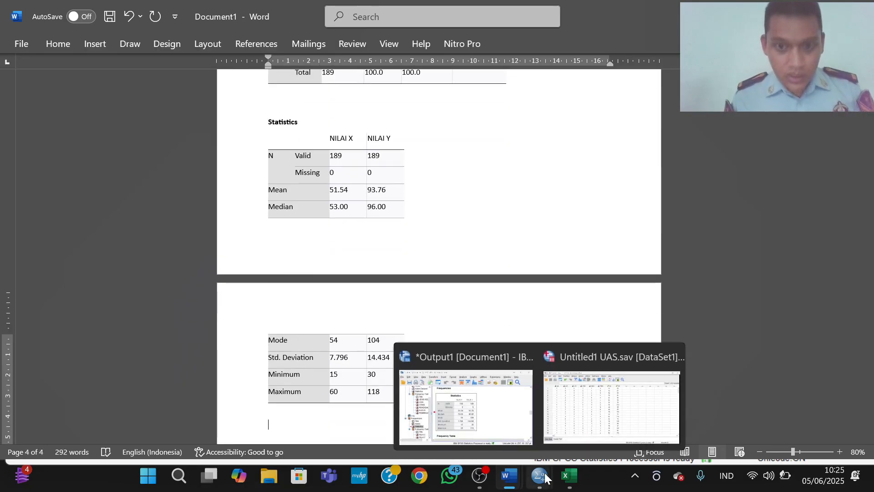
click(575, 416)
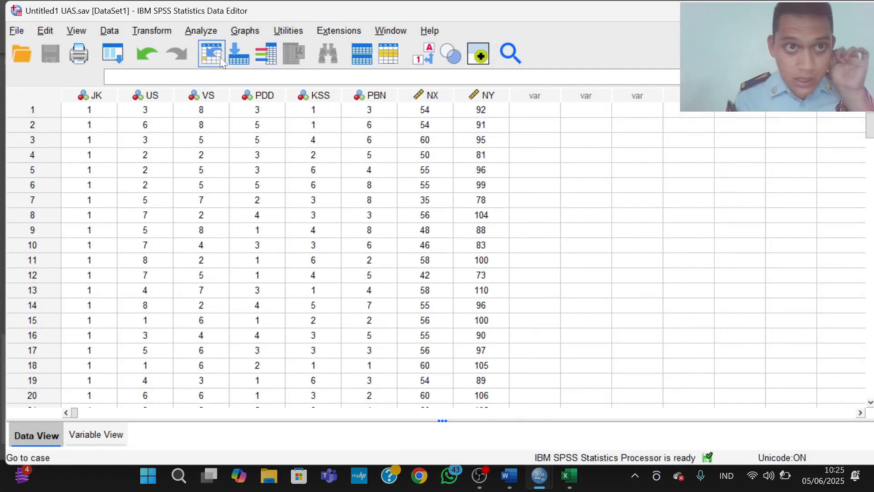
click(206, 31)
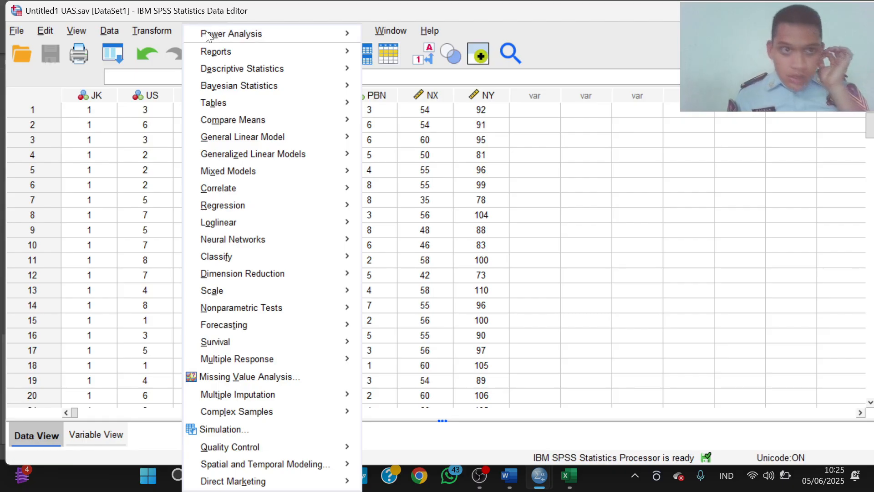
mouse_move(307, 207)
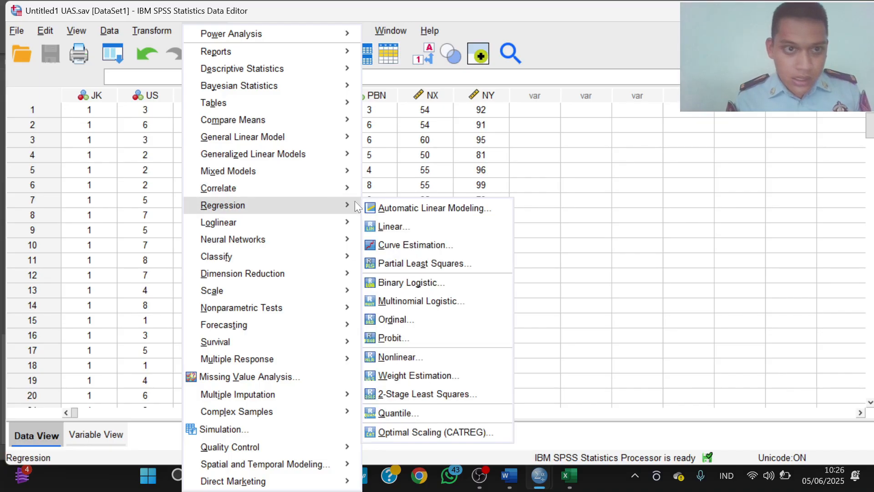
click(390, 227)
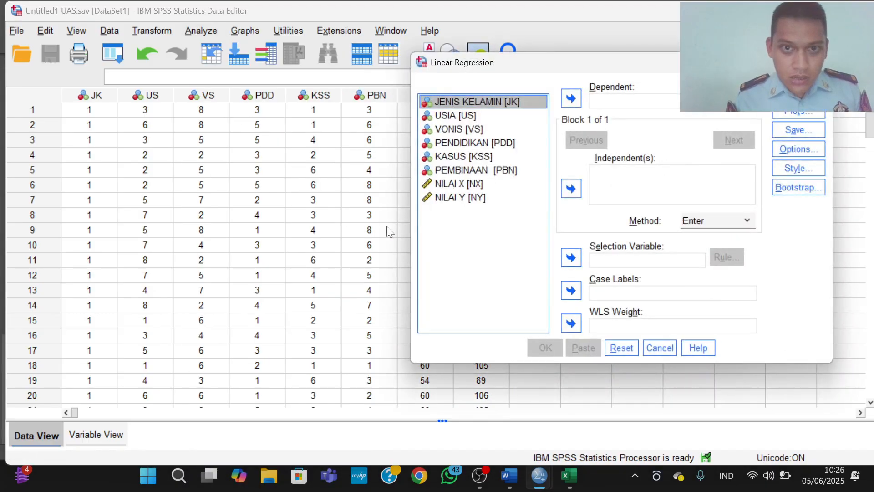
click(496, 184)
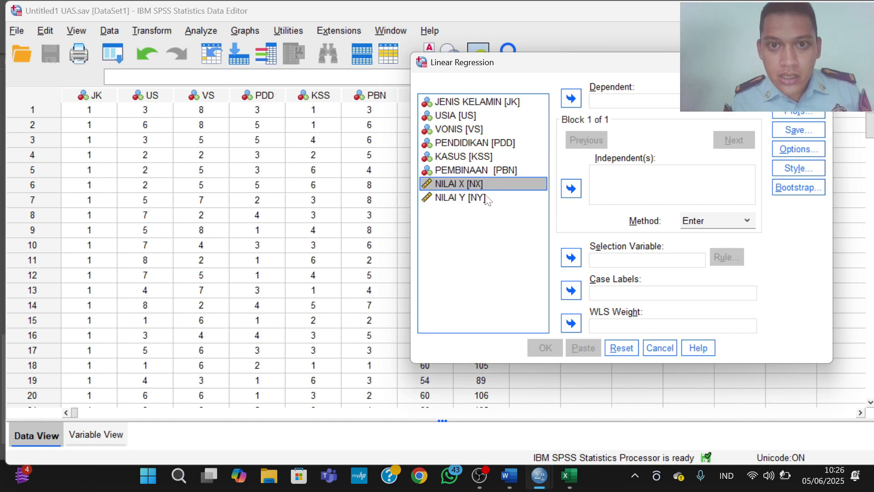
click(488, 199)
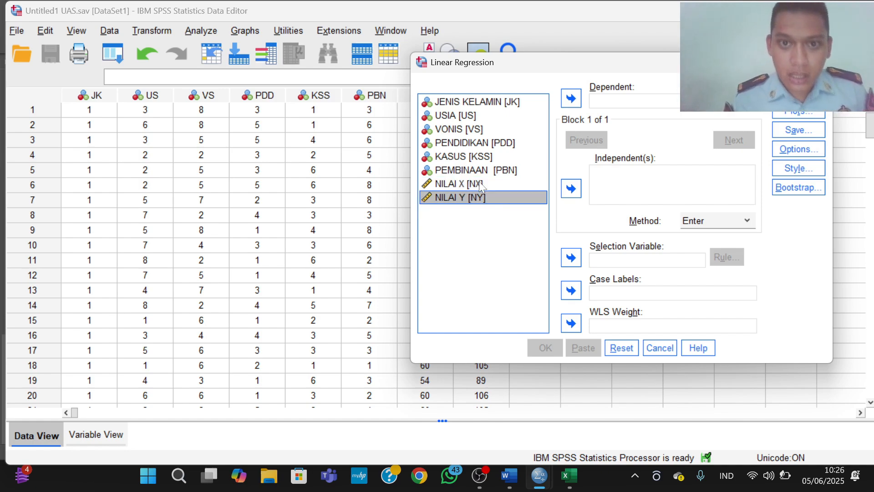
click(479, 182)
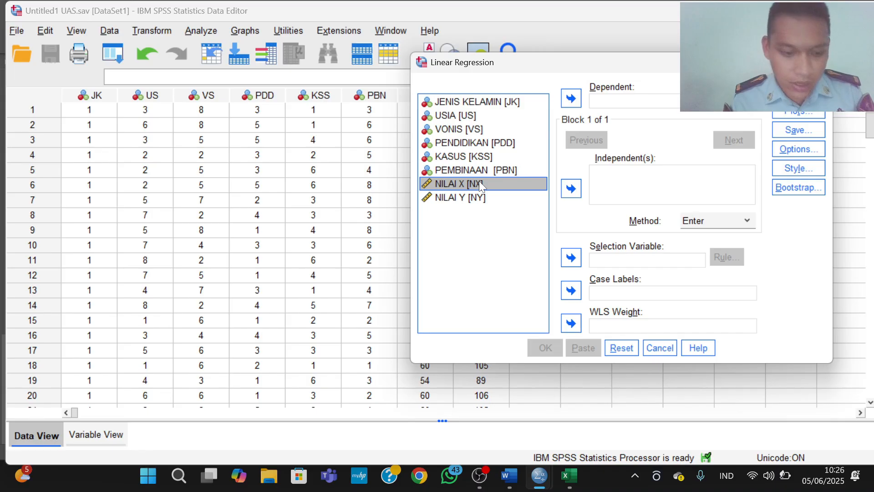
drag(479, 182, 627, 178)
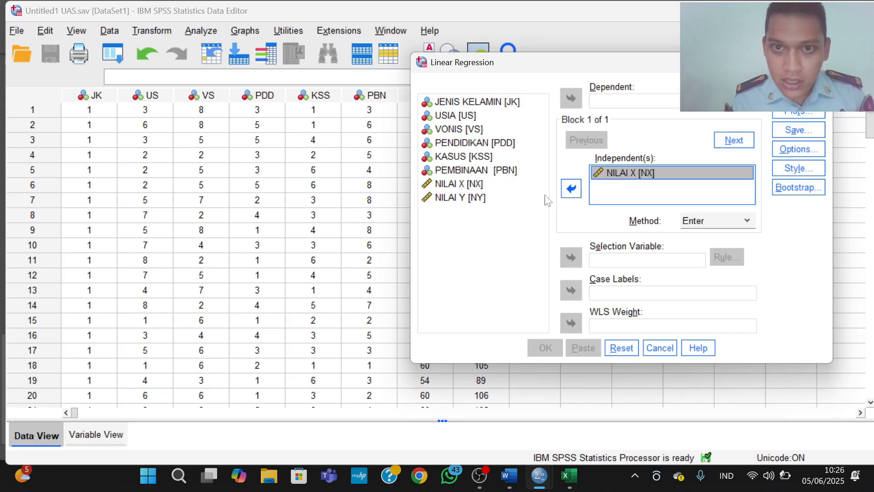
- Assign NILAI Y as the dependent variable of the linear regression
click(502, 203)
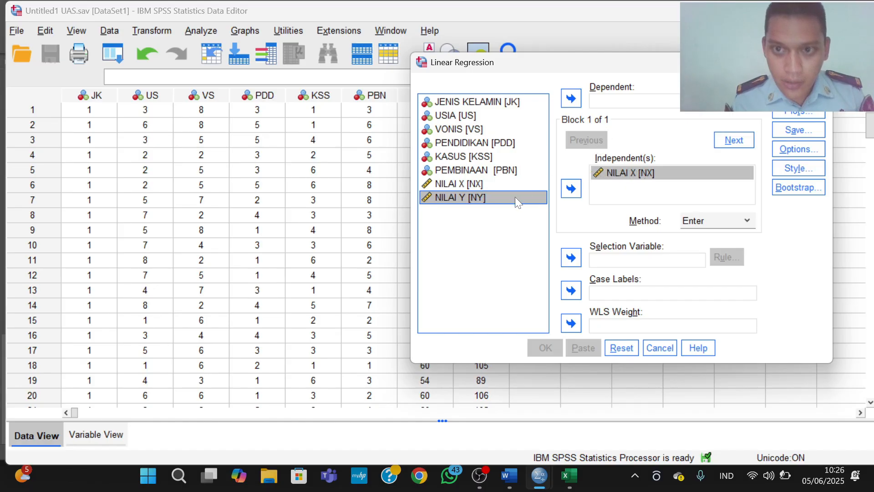
drag(516, 199, 619, 95)
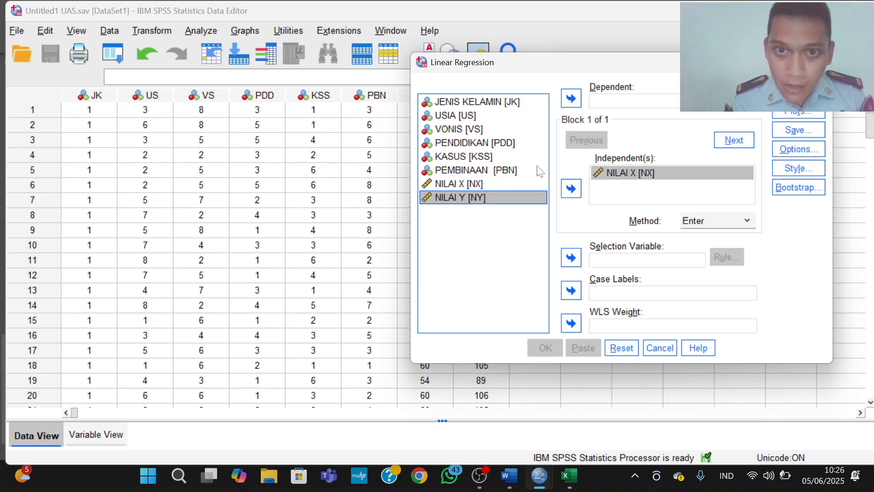
drag(510, 192, 612, 104)
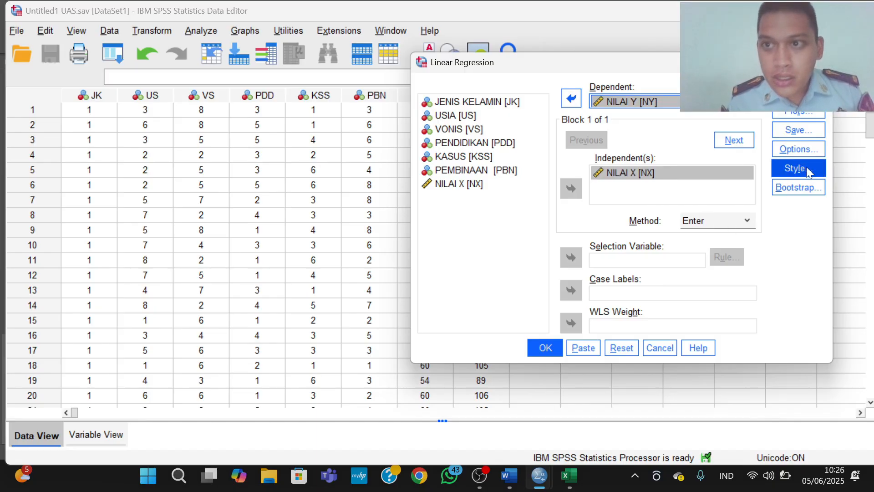
- Set the regression to save unstandardized residuals and run it
click(803, 138)
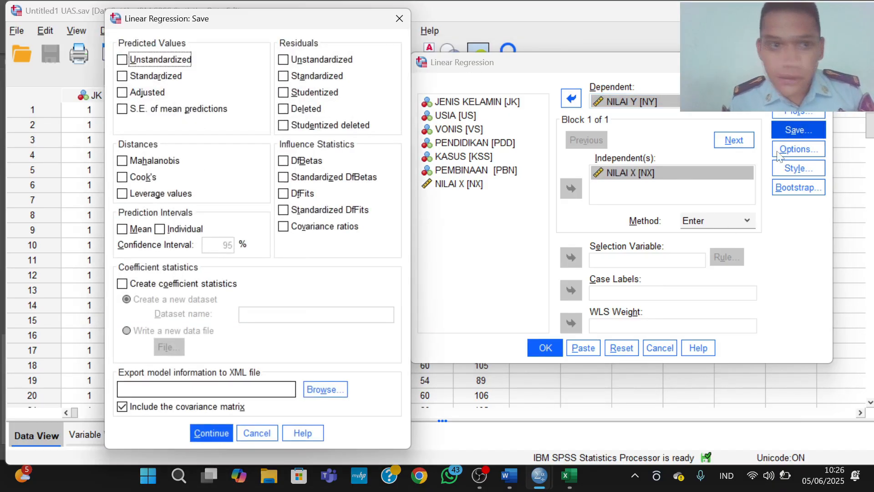
click(284, 60)
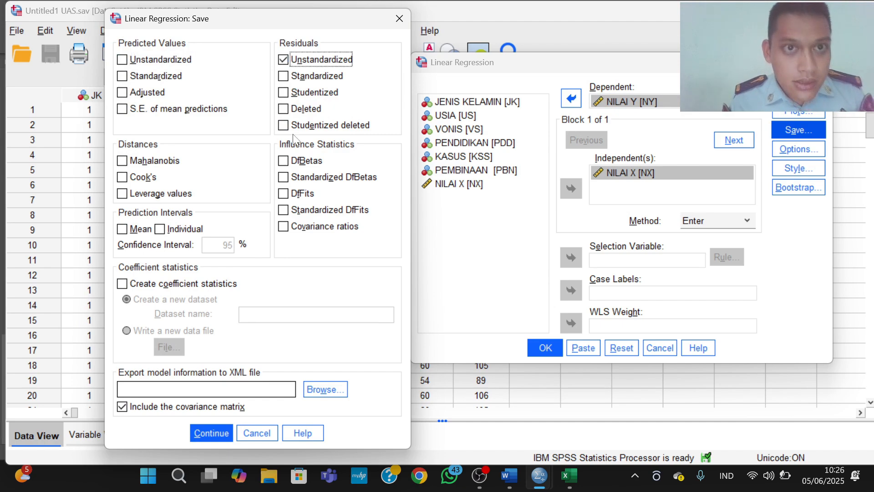
click(212, 433)
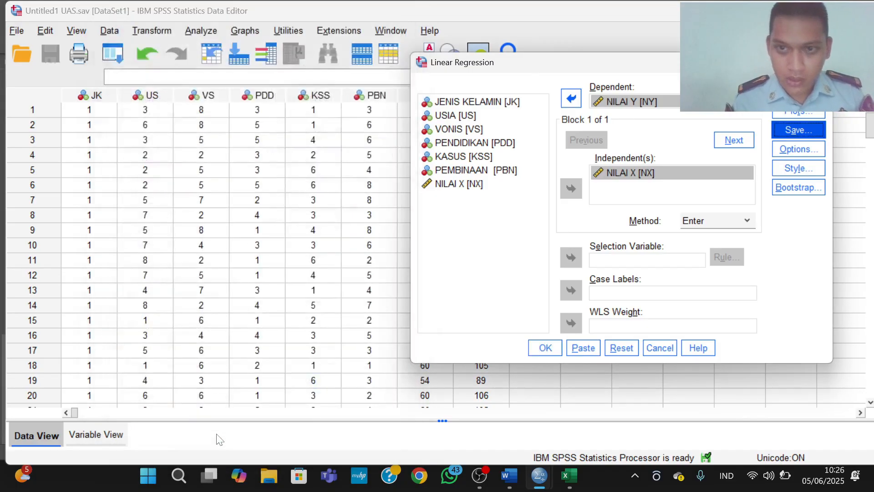
click(546, 346)
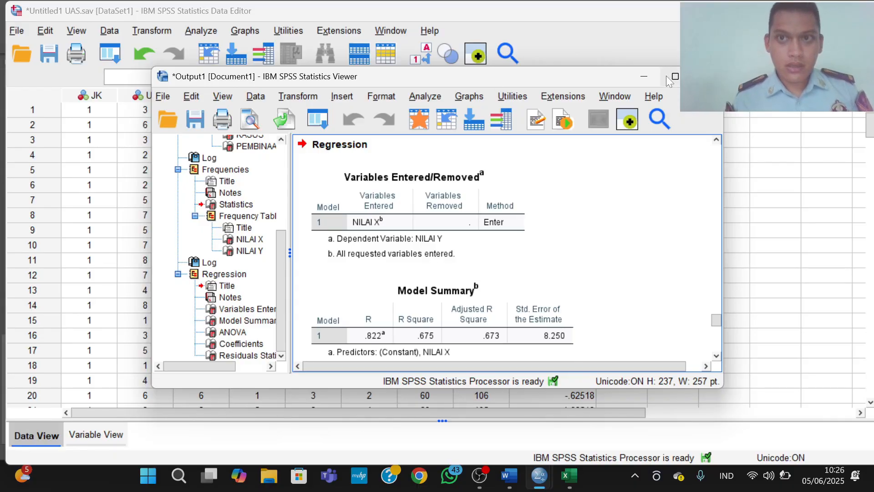
- Minimize the output window and open the legacy nonparametric 1-Sample K-S test from the Data Editor
click(644, 76)
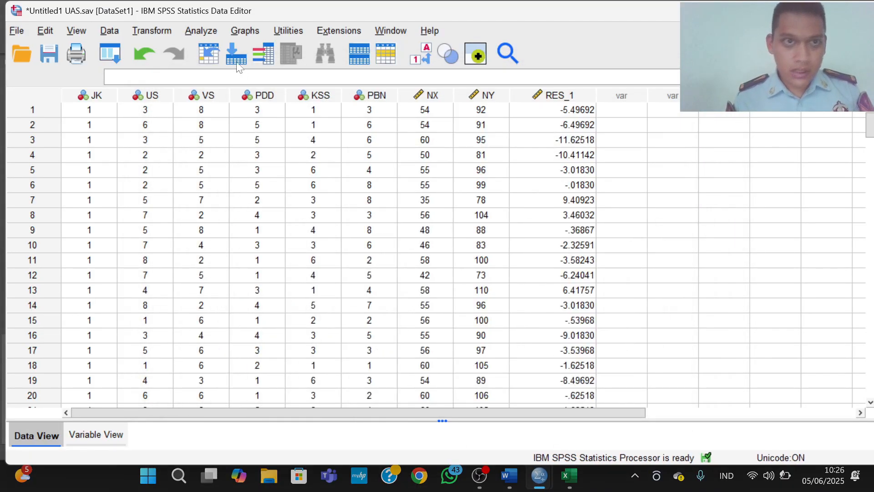
click(205, 31)
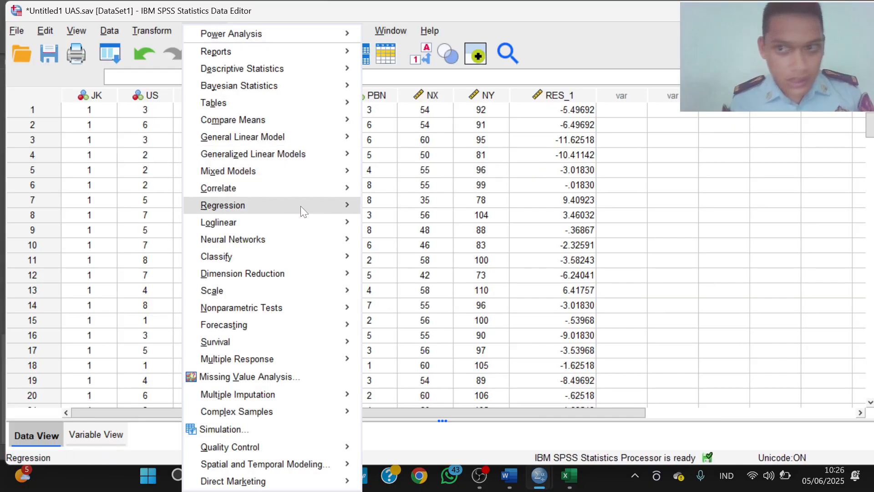
mouse_move(307, 237)
mouse_move(263, 226)
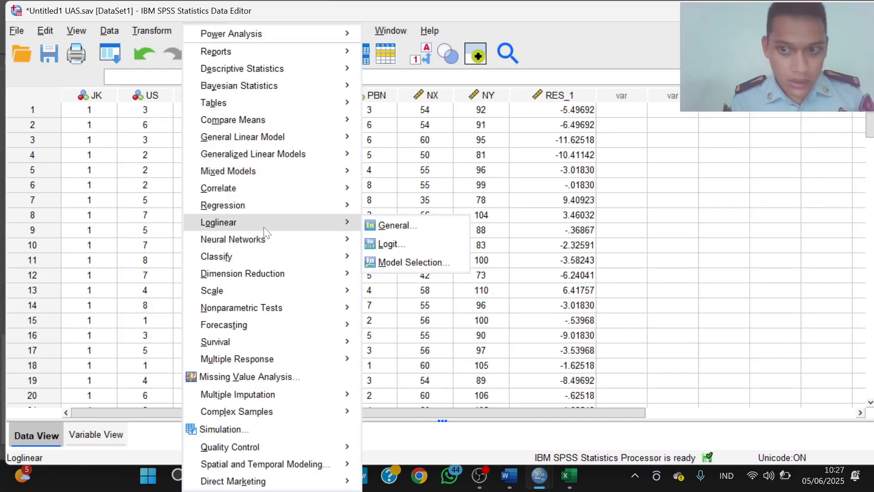
mouse_move(275, 210)
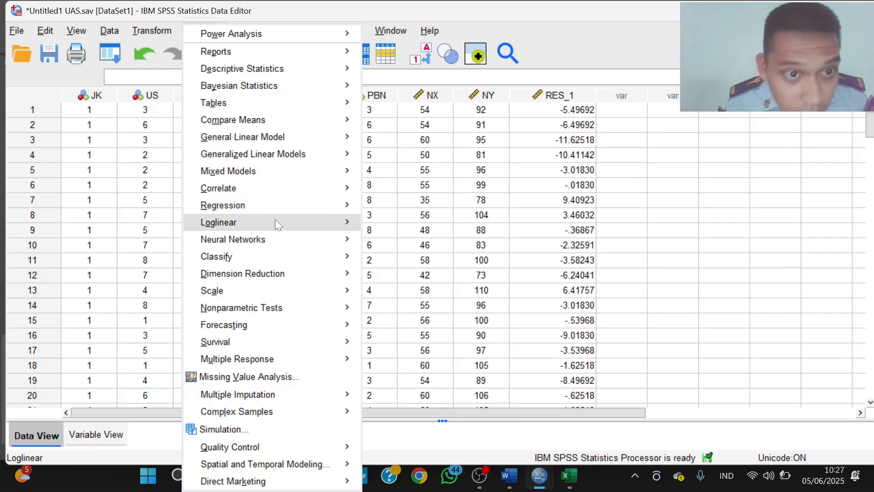
mouse_move(272, 259)
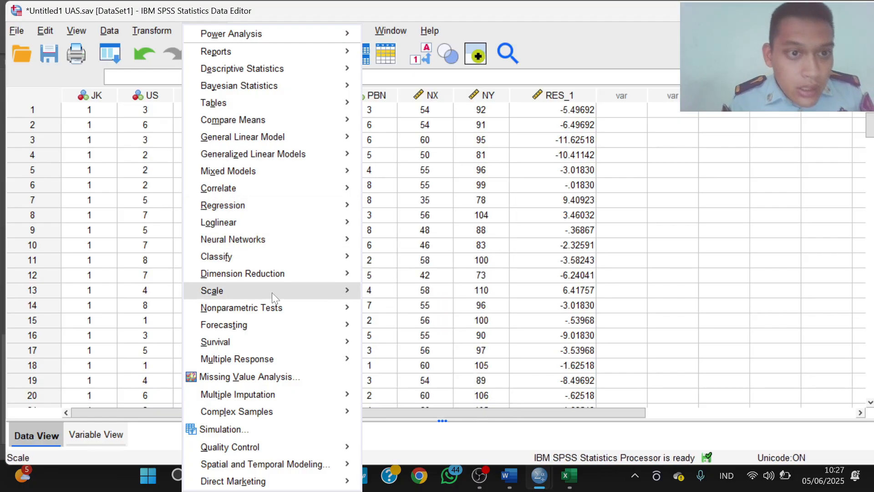
mouse_move(275, 306)
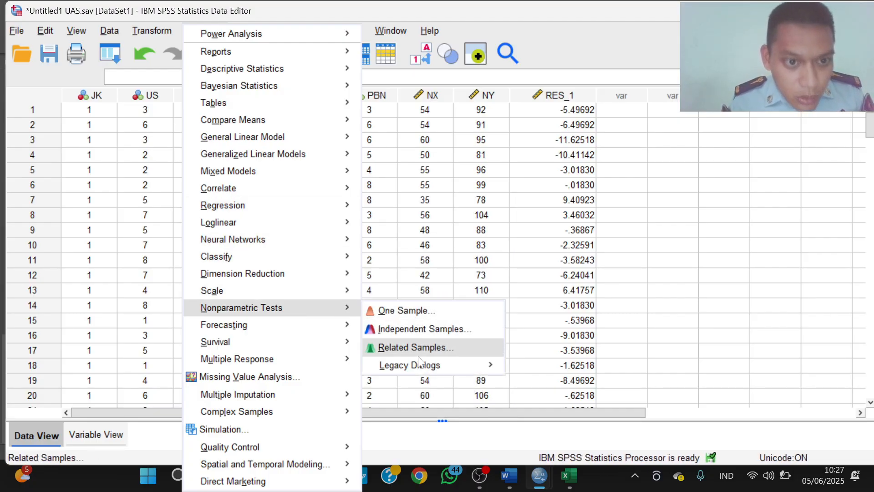
mouse_move(420, 362)
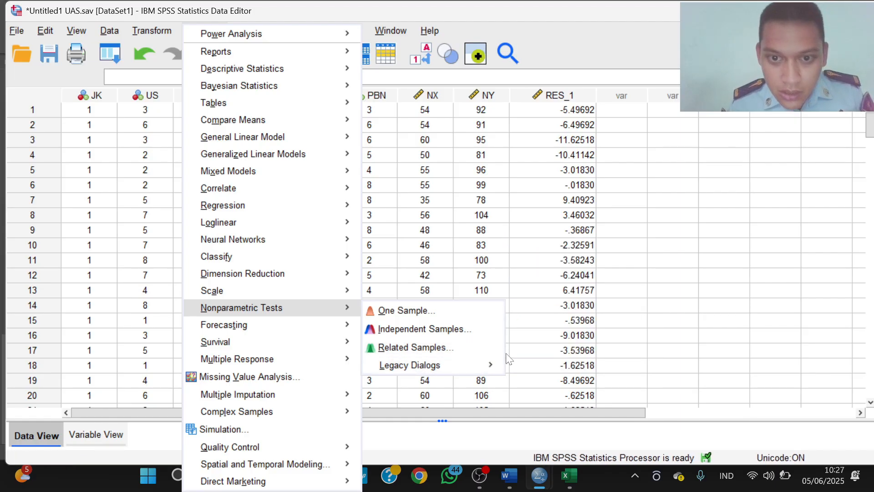
mouse_move(483, 362)
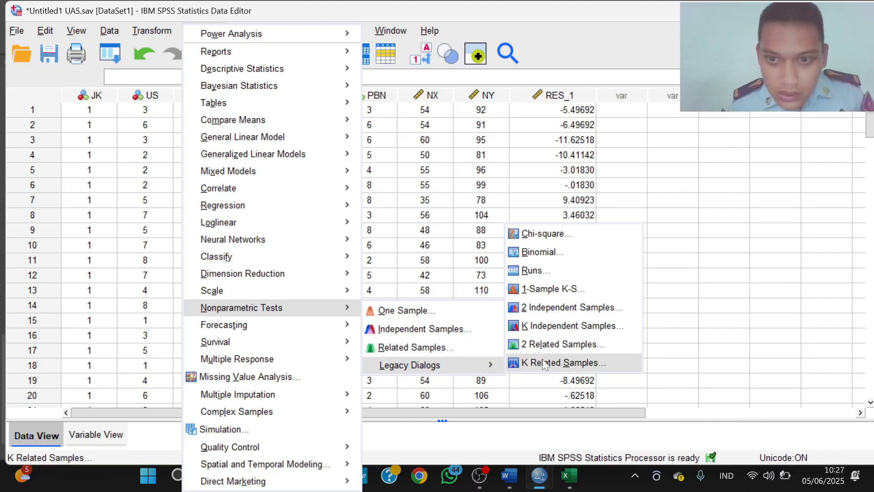
click(586, 293)
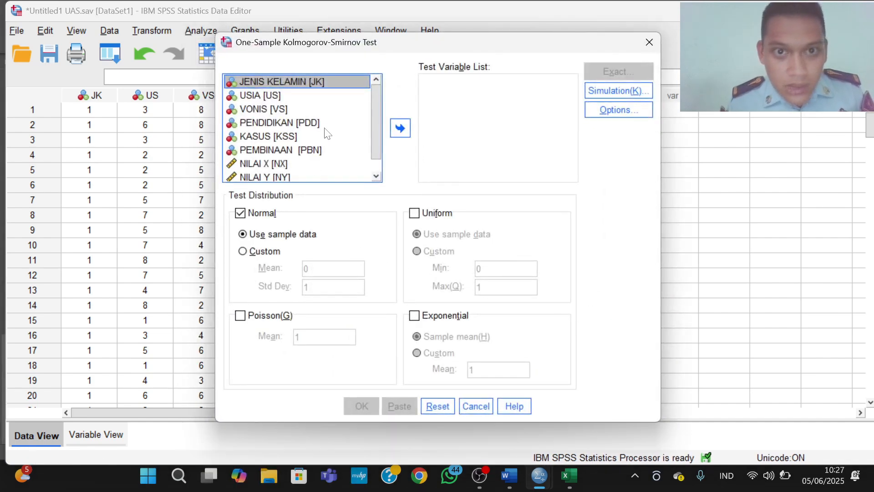
- Add Unstandardized Residual [RES_1] as the test variable and run the Kolmogorov-Smirnov normality test
scroll(325, 133, down, 1)
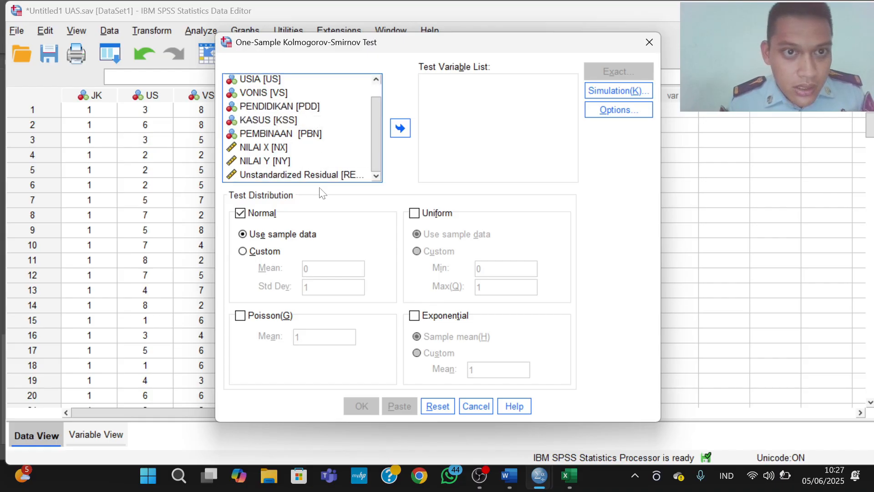
click(318, 175)
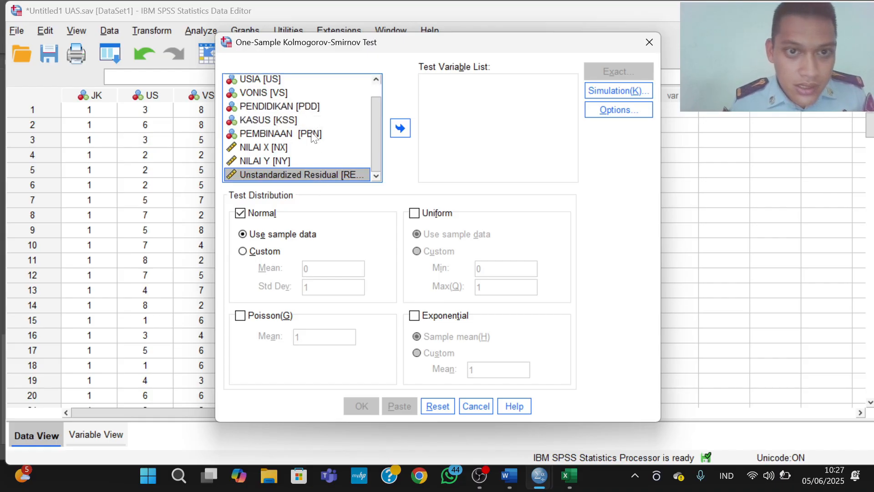
click(403, 123)
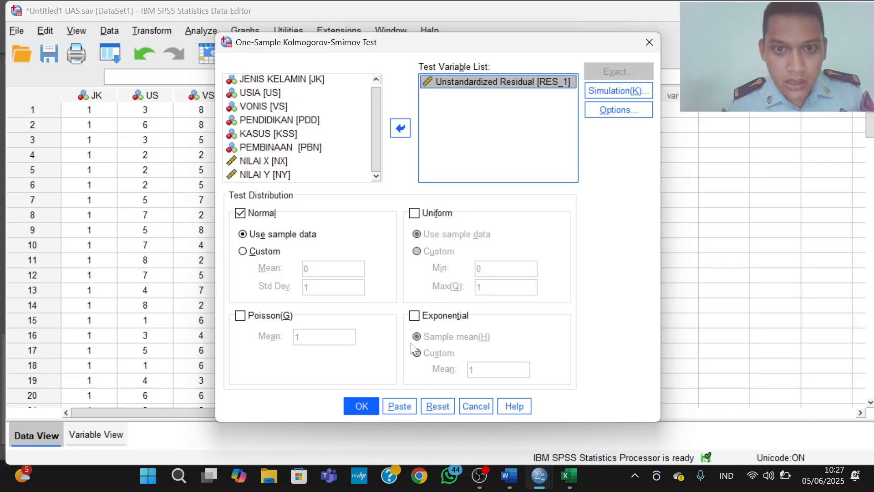
click(364, 403)
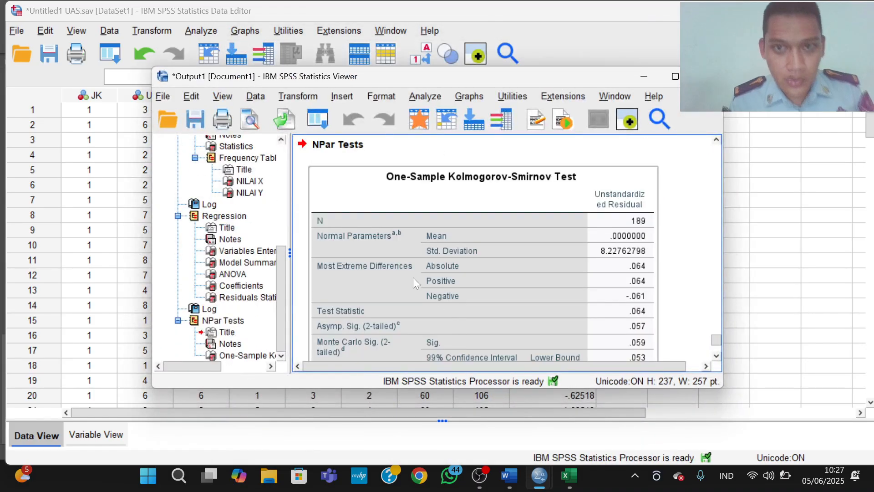
- Copy the One-Sample Kolmogorov-Smirnov Test table and paste it into Word's Document1 below the NILAI X and NILAI Y statistics table
scroll(413, 277, down, 4)
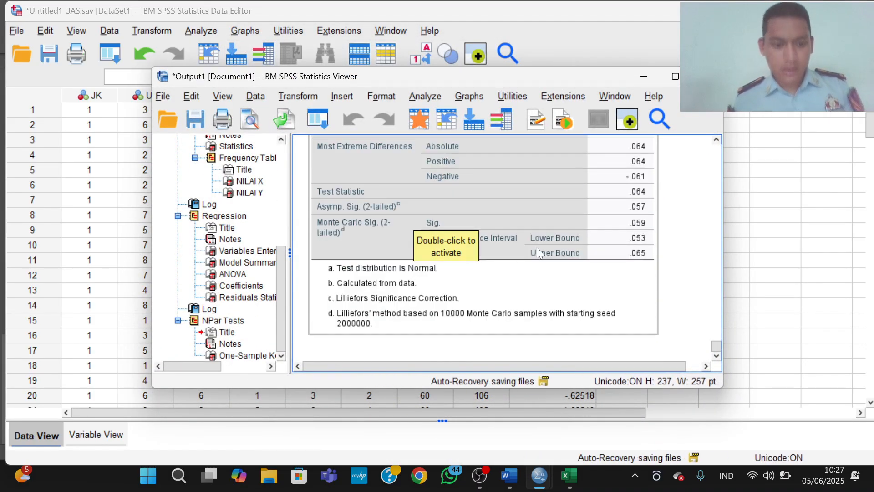
click(537, 251)
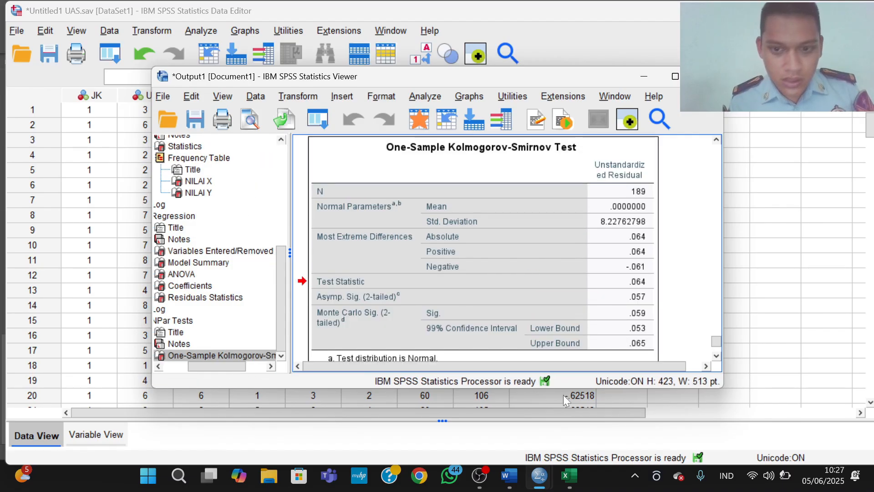
click(509, 476)
click(547, 426)
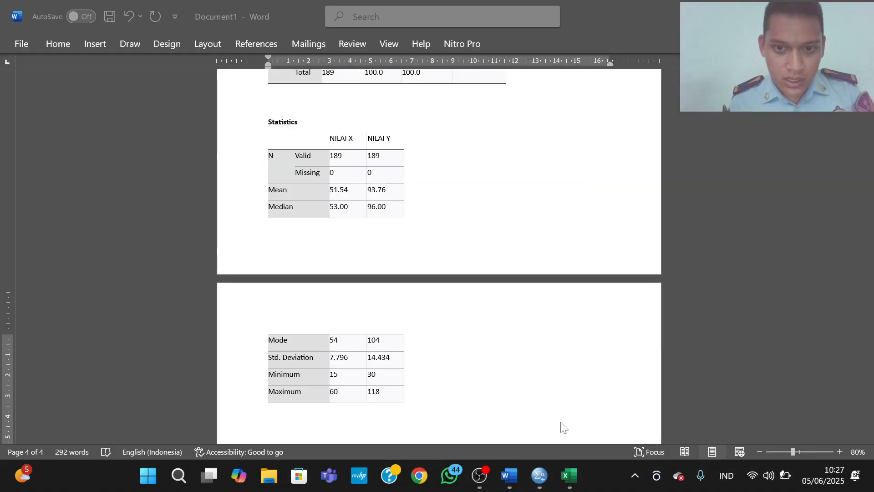
key(ctrl+v)
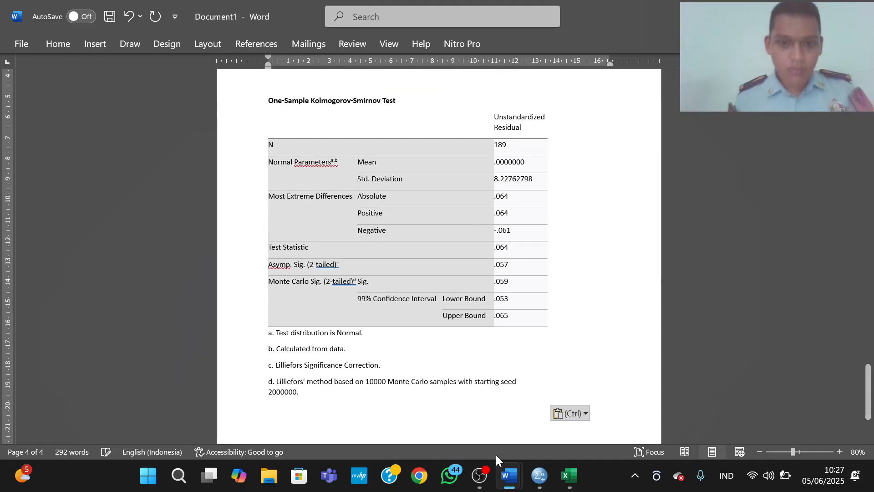
- Switch to the SPSS Data Editor and reopen the Linear Regression analysis
mouse_move(537, 475)
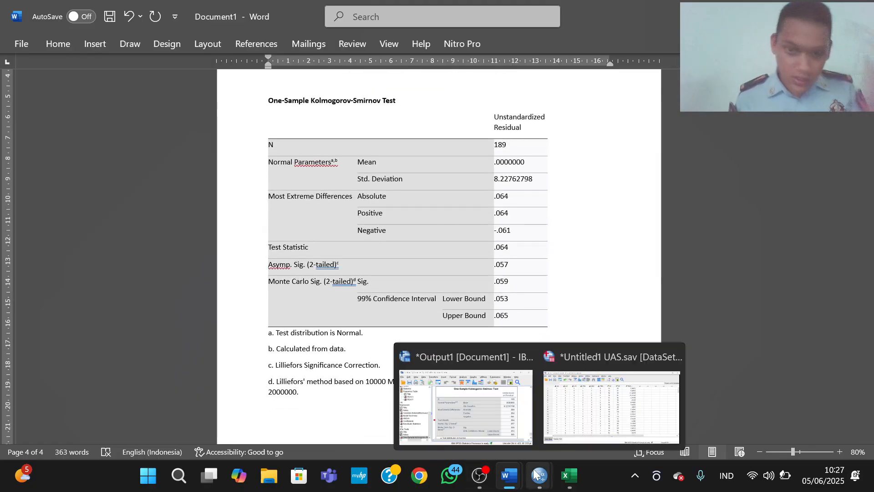
click(555, 425)
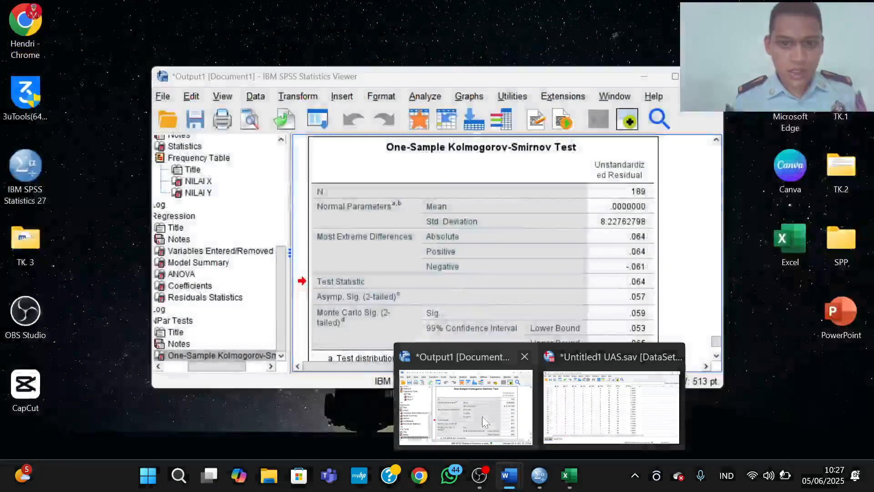
click(482, 417)
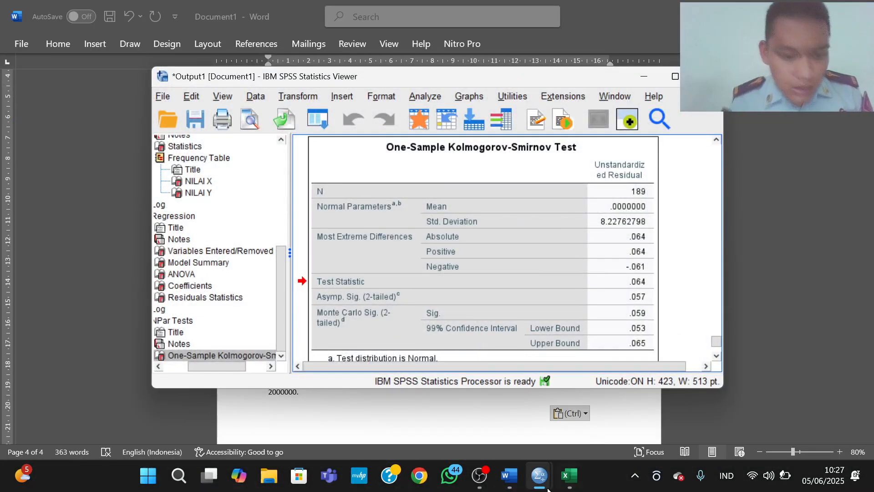
mouse_move(548, 490)
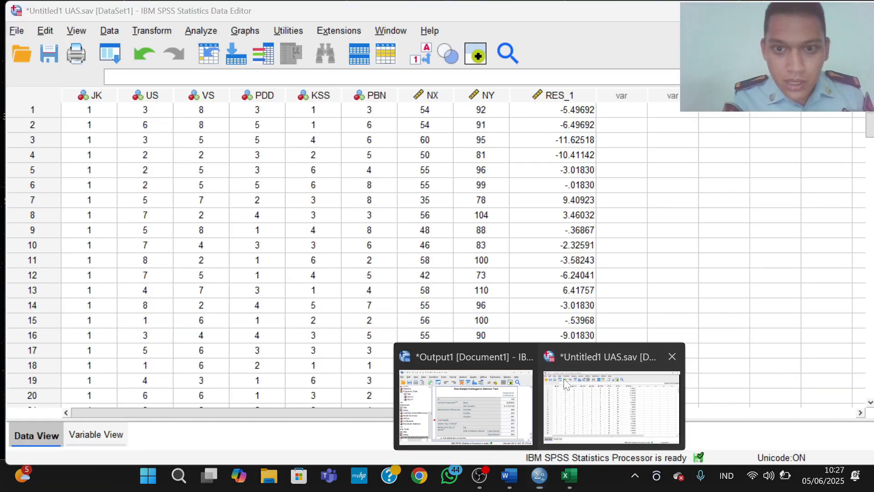
click(564, 384)
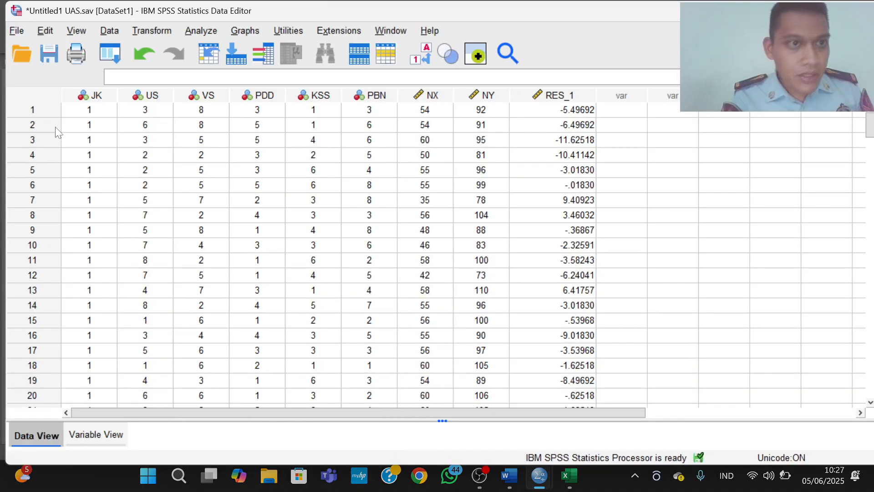
click(194, 31)
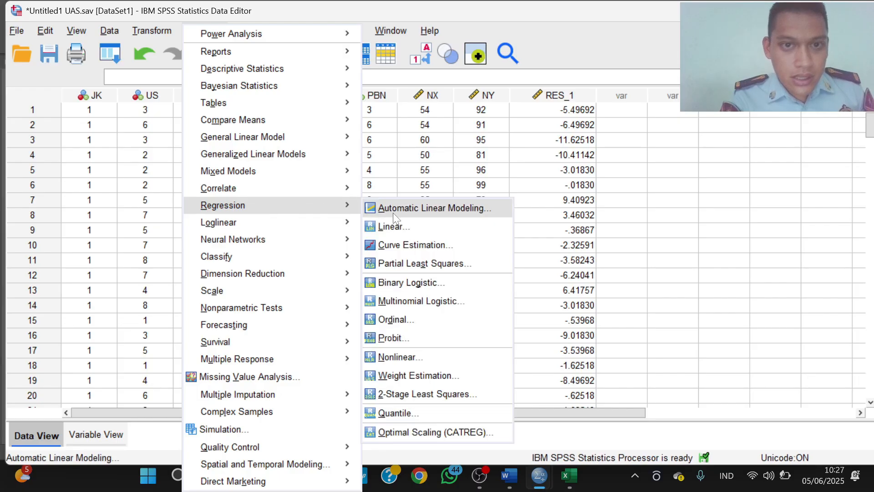
click(401, 228)
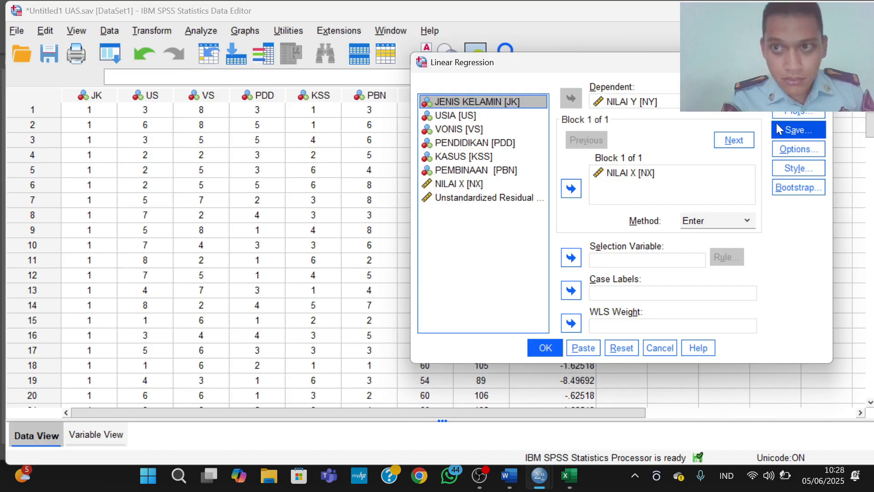
- Turn off saving of unstandardized residuals and rerun the linear regression of NILAI Y on NILAI X
click(786, 130)
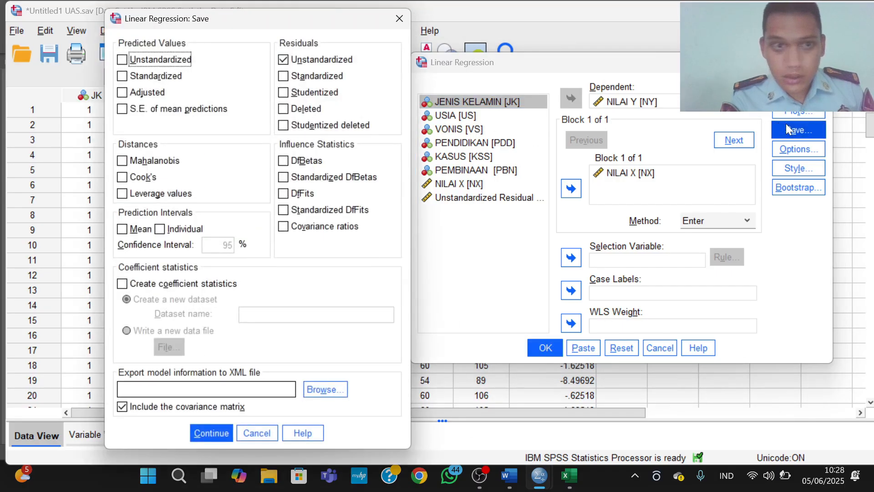
click(283, 61)
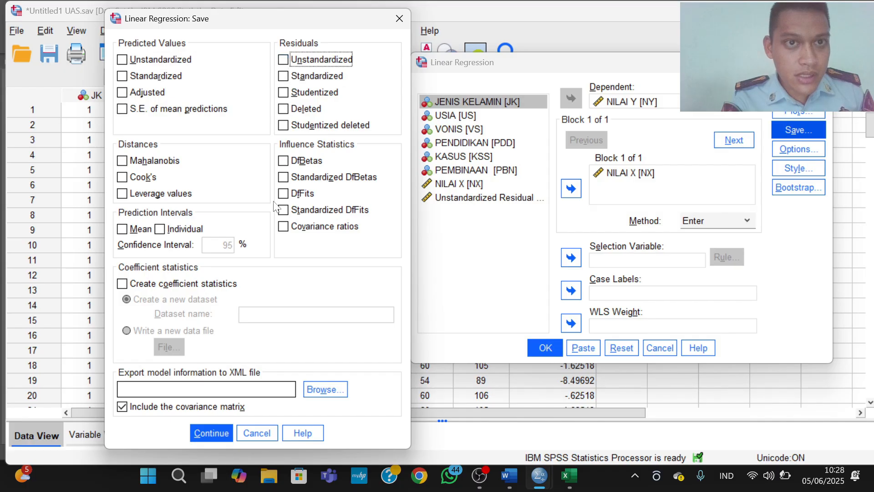
click(215, 430)
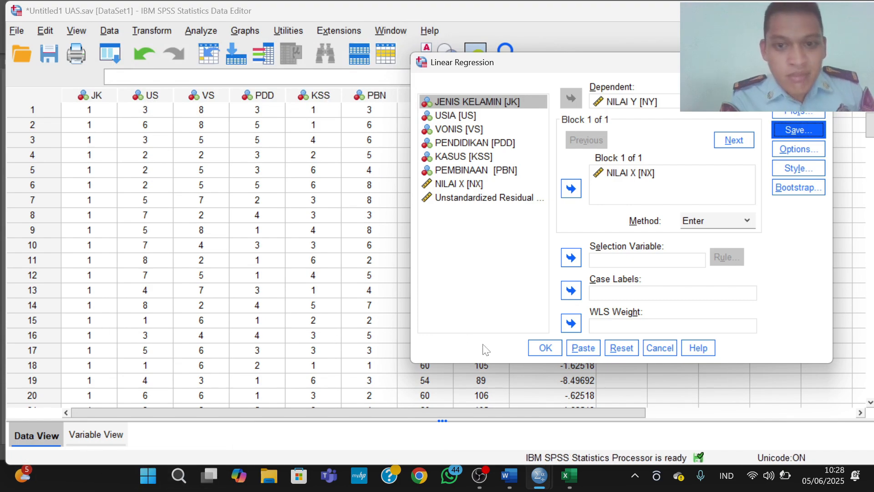
click(537, 350)
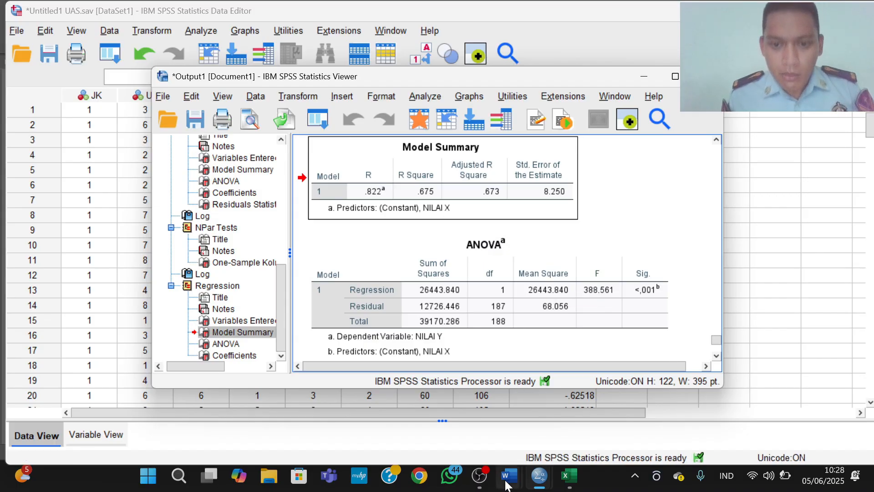
- Switch to Word's Document1 and paste the regression Model Summary table below the One-Sample Kolmogorov-Smirnov Test table
mouse_move(509, 476)
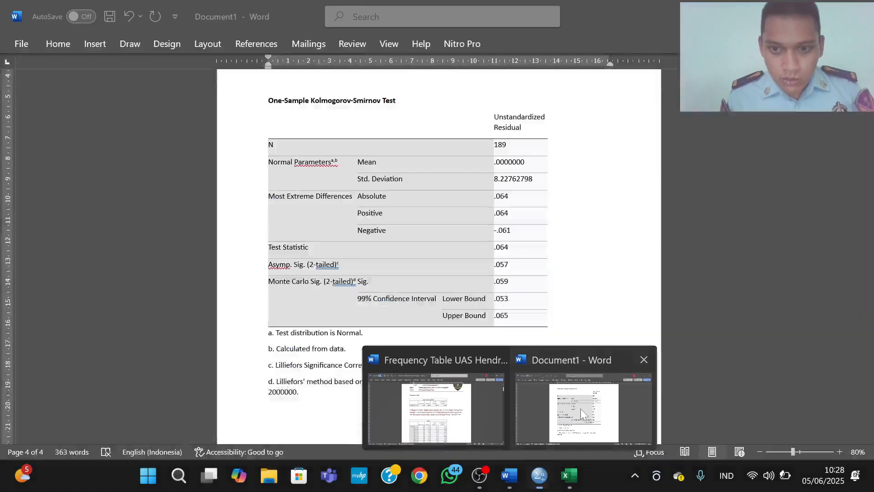
click(581, 409)
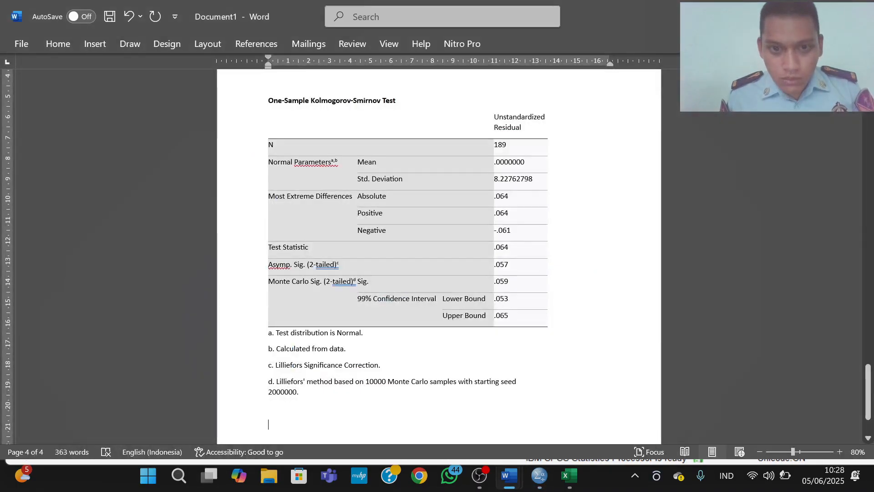
text(Model Summary Model	R	R Square	Adjusted R Square	Std. Error of the Estimate 1	.822a	.675	.673	8.250 a. Predictors: (Constant), NILAI X)
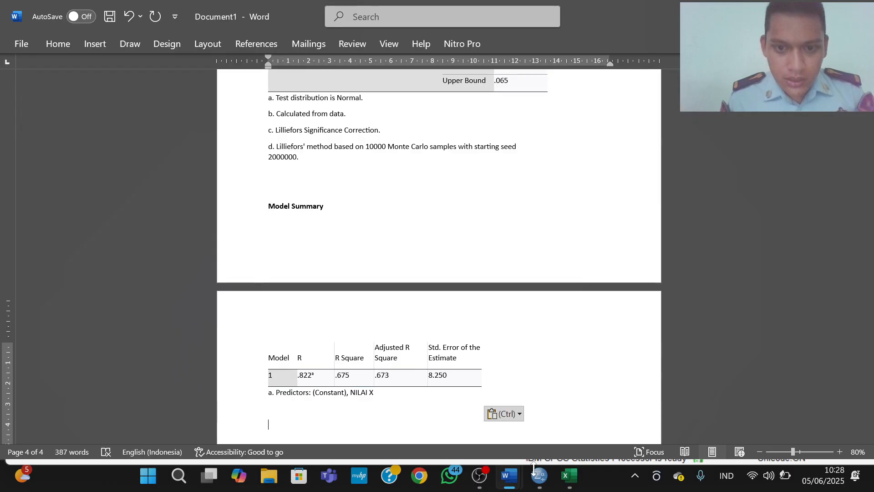
- Switch back to the SPSS output and view the Model Summary and ANOVA tables of the latest regression
mouse_move(535, 472)
mouse_move(578, 428)
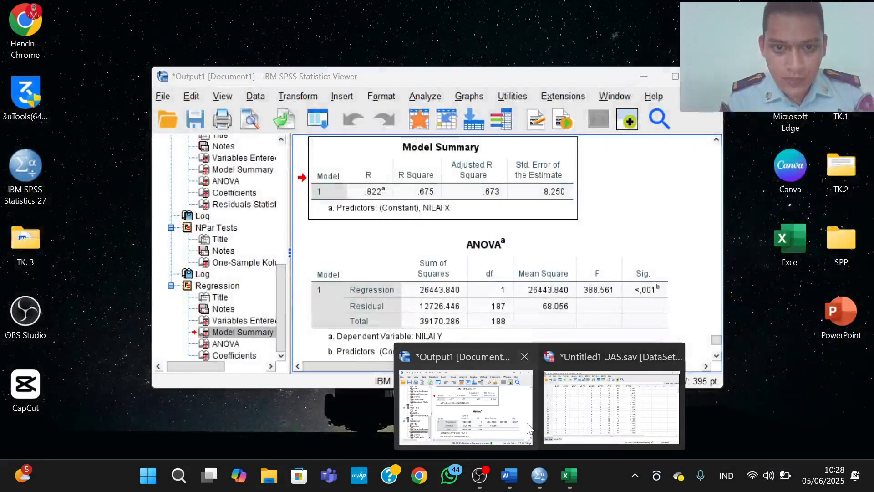
click(529, 426)
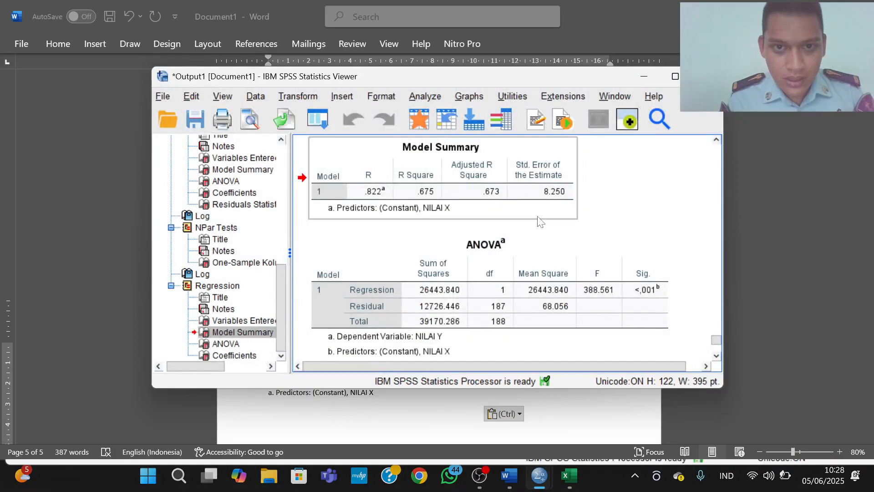
ctrl+click(468, 314)
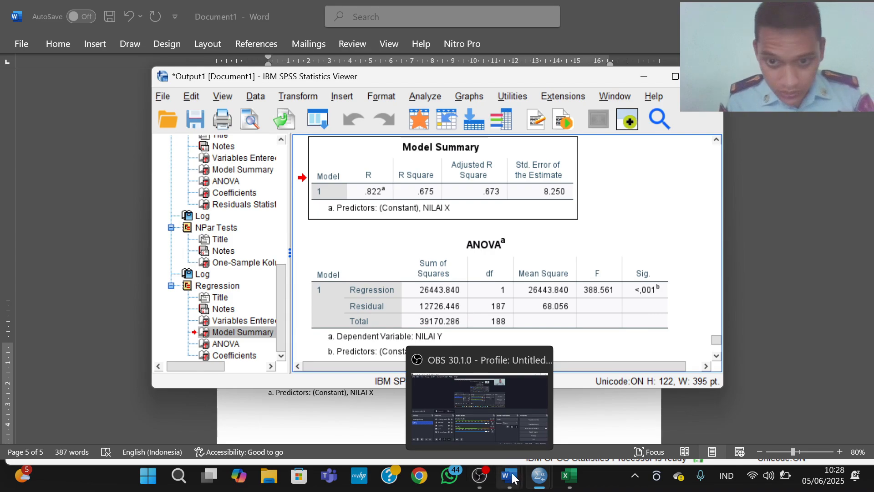
- Switch to the Frequency Table report in Word and read the JENIS KELAMIN and USIA tables with their interpretations
mouse_move(511, 478)
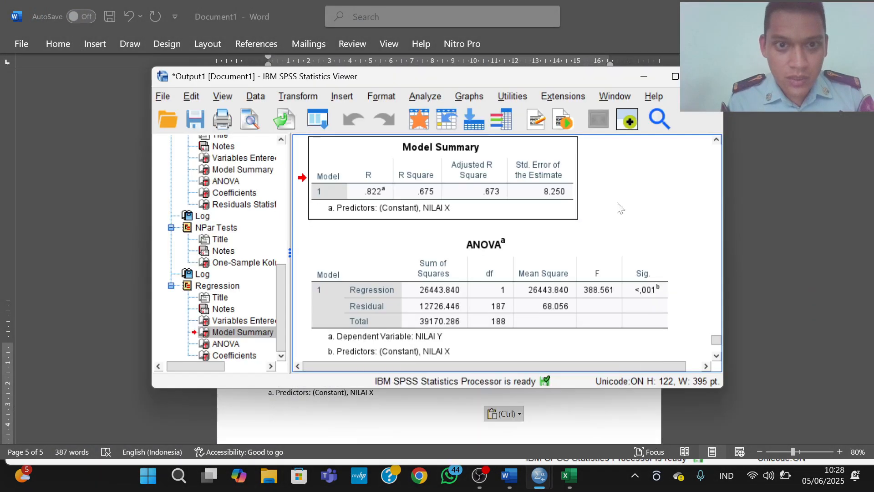
click(467, 421)
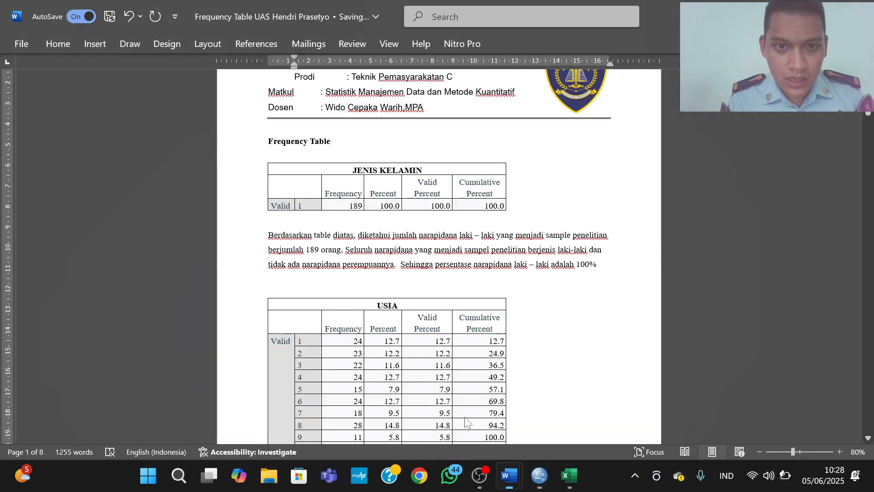
scroll(437, 255, up, 2)
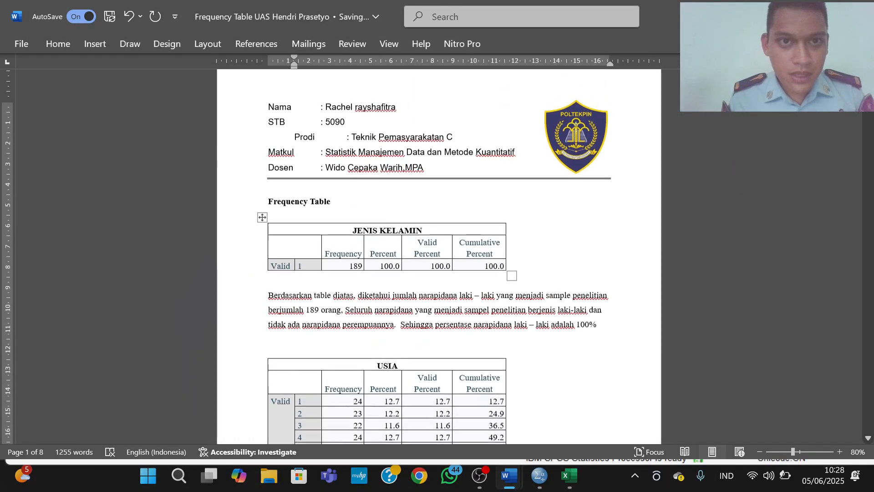
scroll(437, 255, up, 1)
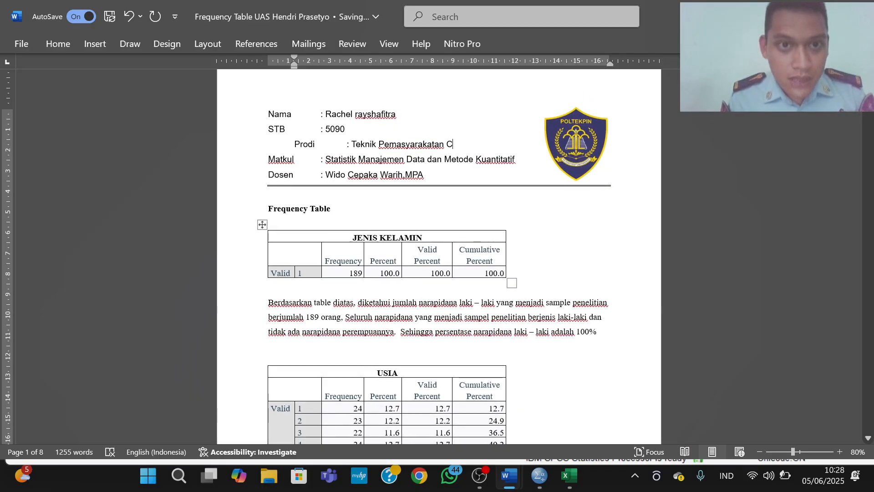
scroll(447, 239, down, 1)
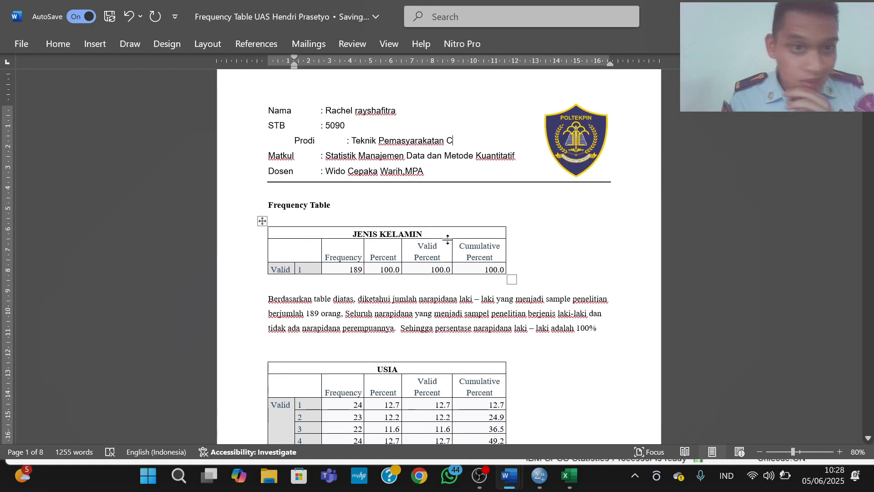
scroll(448, 240, down, 1)
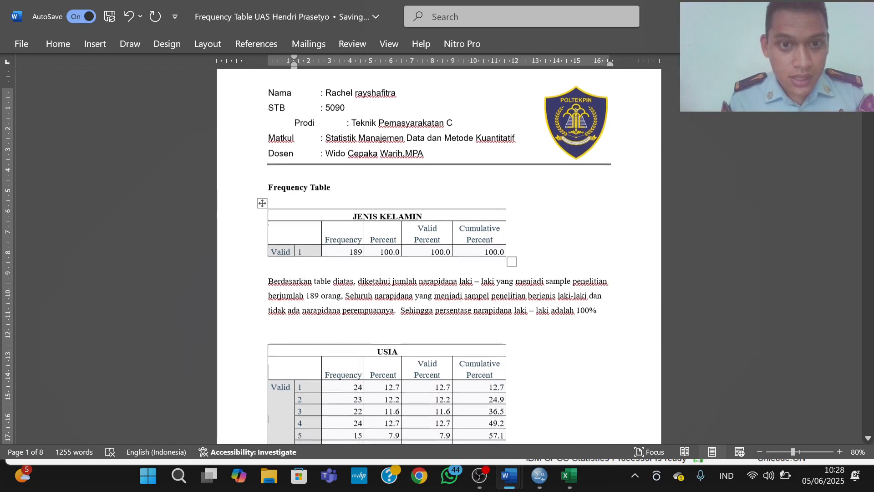
scroll(437, 255, down, 5)
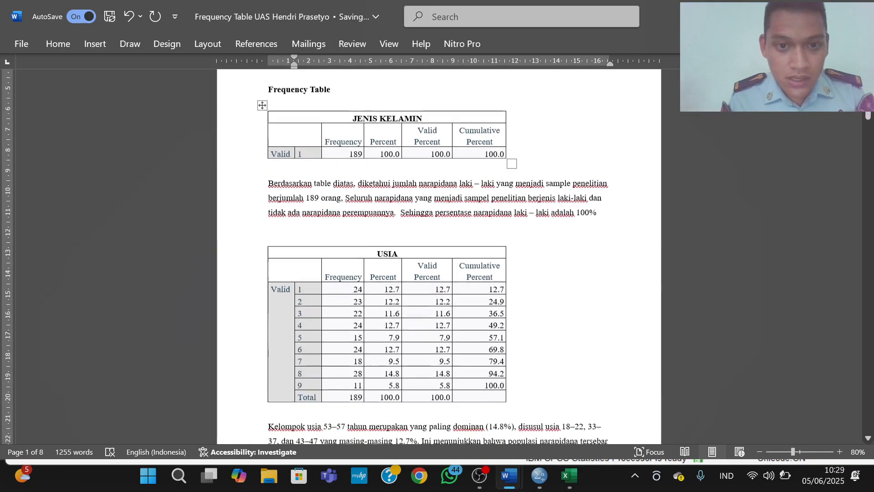
scroll(437, 255, down, 3)
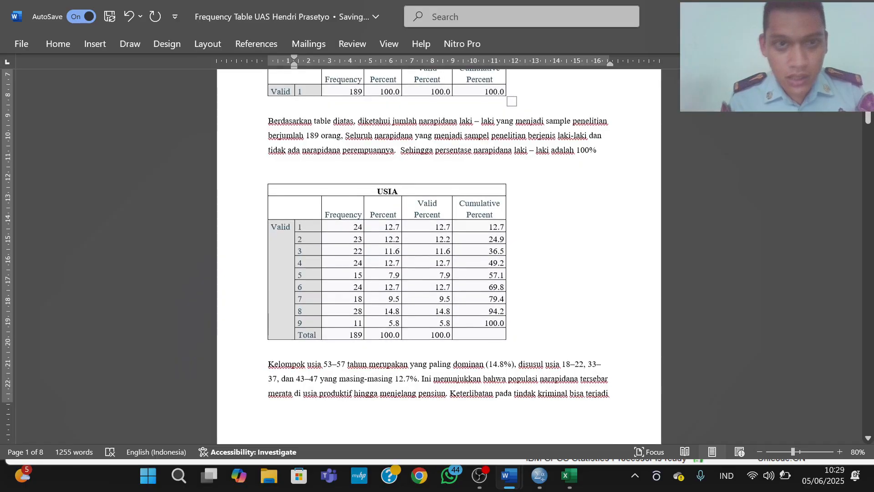
scroll(451, 233, up, 3)
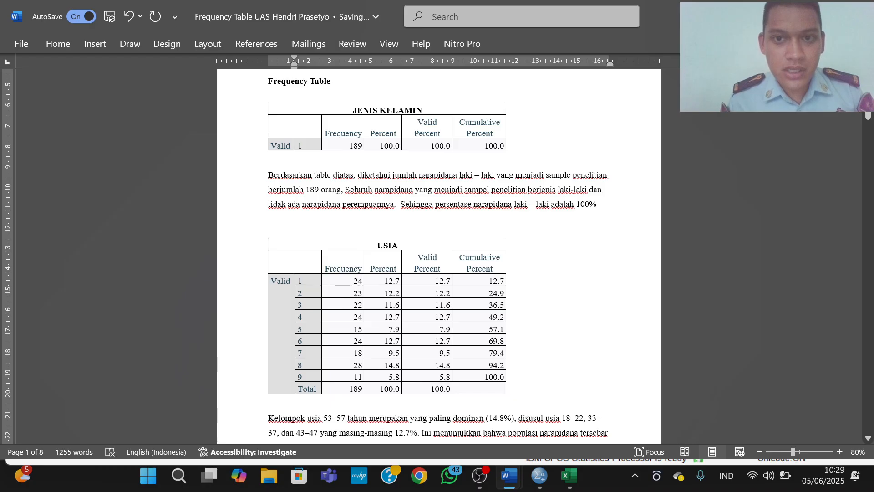
scroll(567, 212, down, 4)
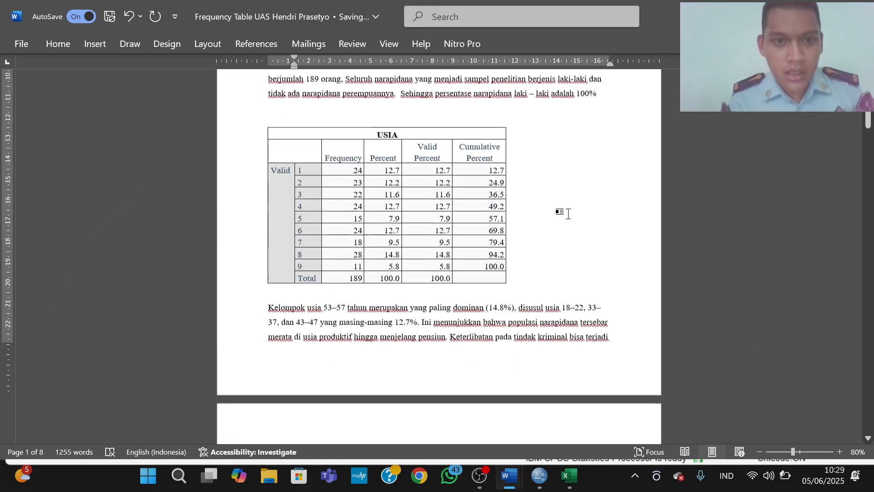
scroll(567, 213, down, 3)
scroll(568, 214, up, 2)
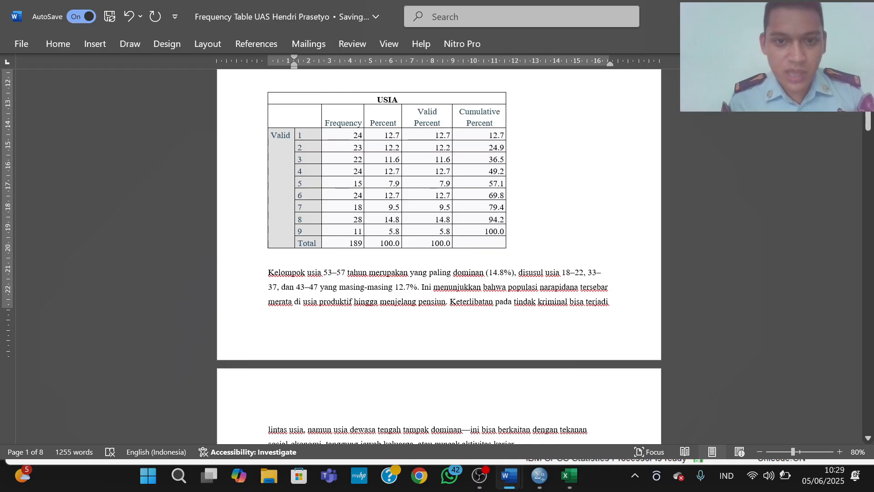
scroll(439, 255, down, 1)
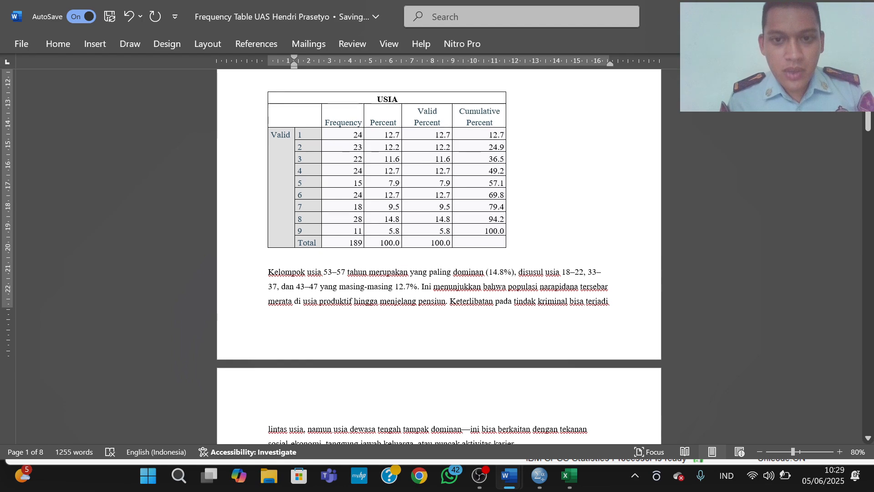
scroll(439, 255, down, 3)
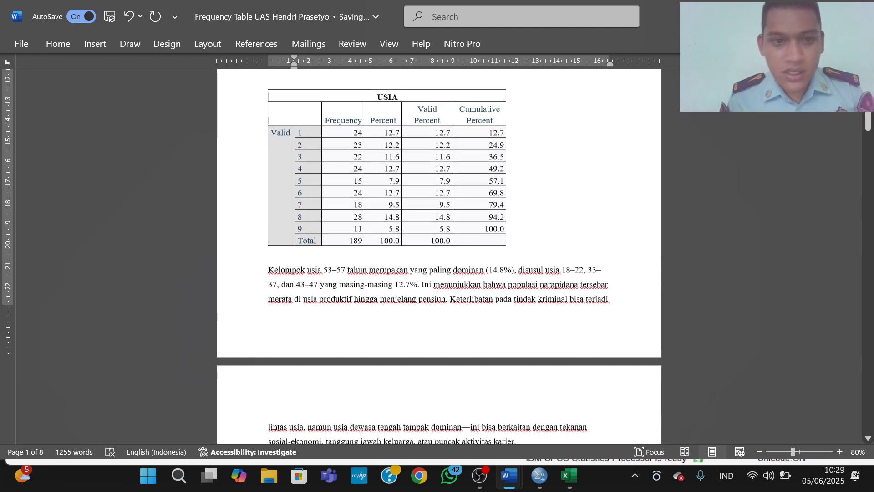
- Examine the VONIS frequency table and its interpretation paragraph in the report
scroll(528, 314, down, 10)
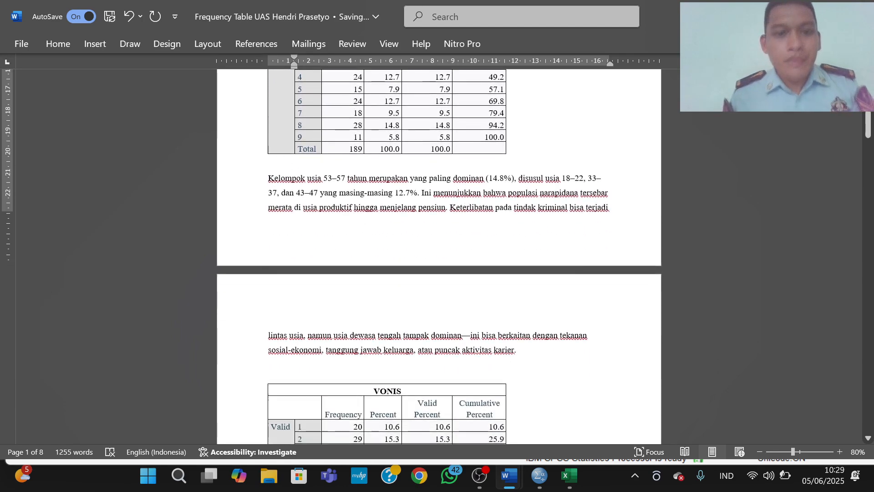
scroll(528, 314, down, 3)
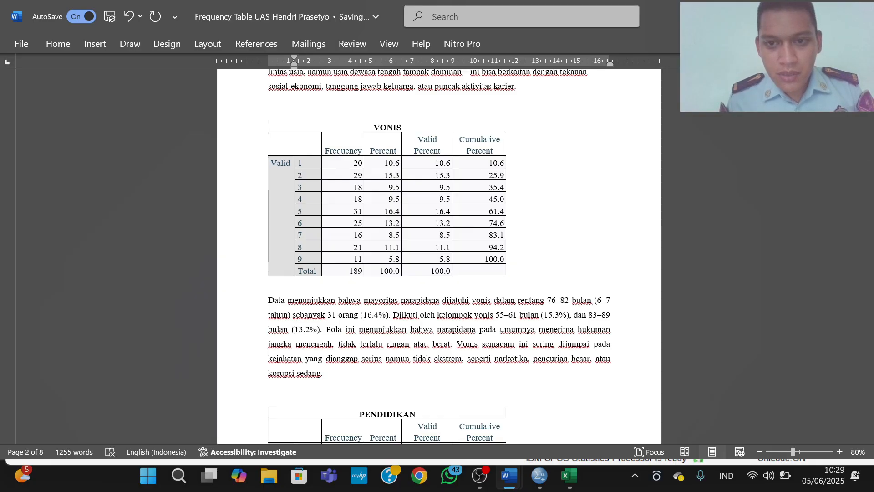
scroll(439, 255, down, 2)
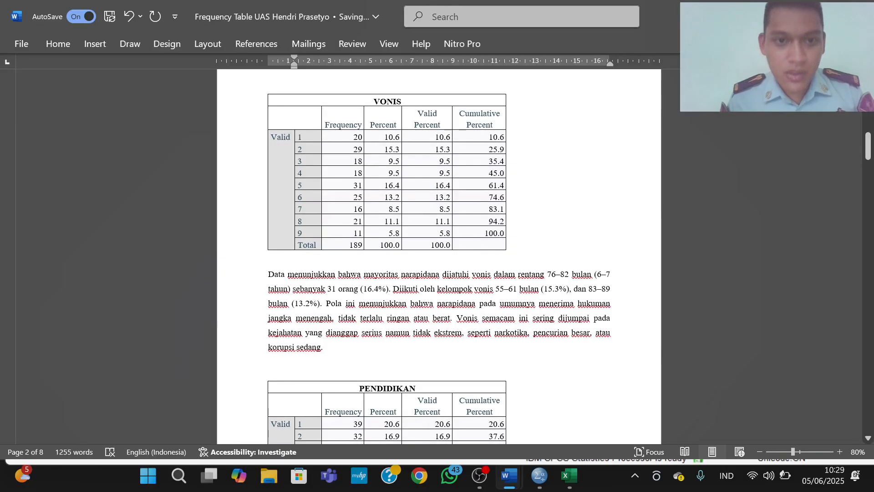
scroll(439, 256, down, 1)
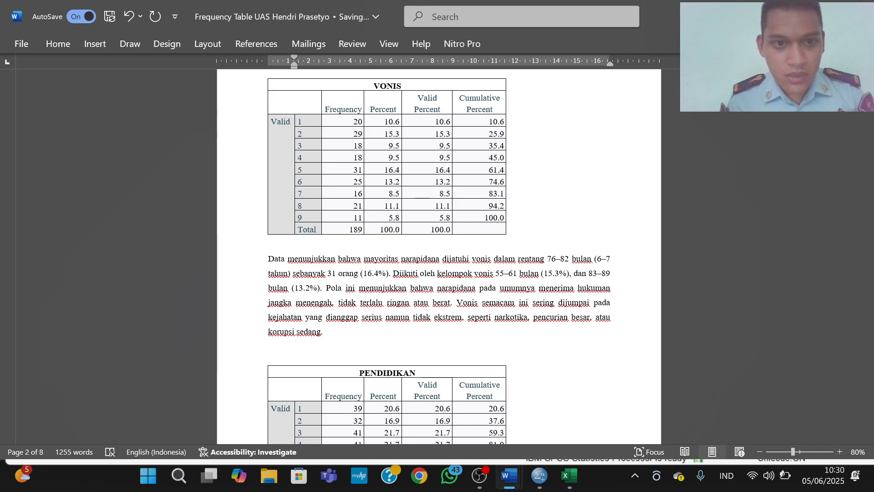
scroll(437, 255, down, 2)
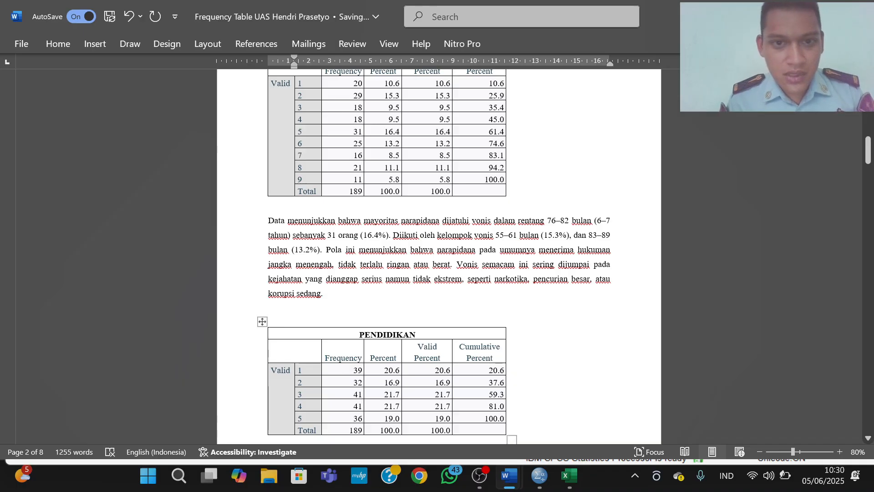
- Examine the PENDIDIKAN and KASUS frequency tables and the interpretation paragraph beneath each one
scroll(439, 255, down, 5)
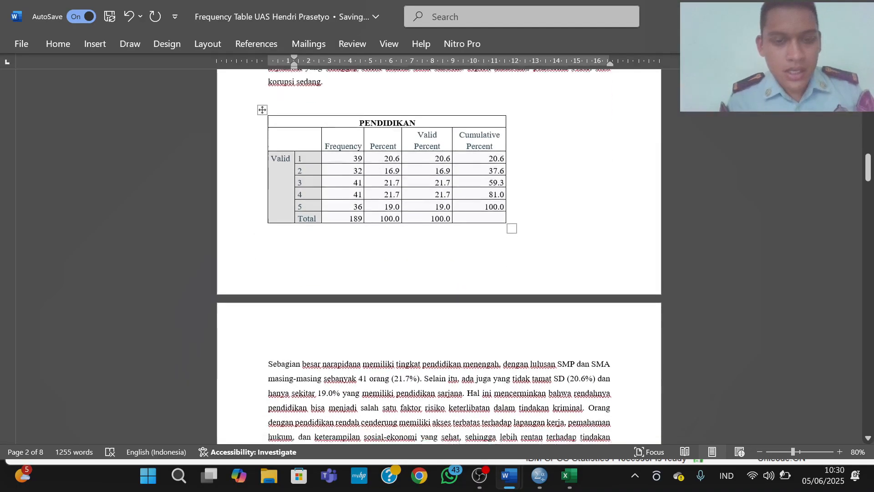
scroll(439, 255, down, 3)
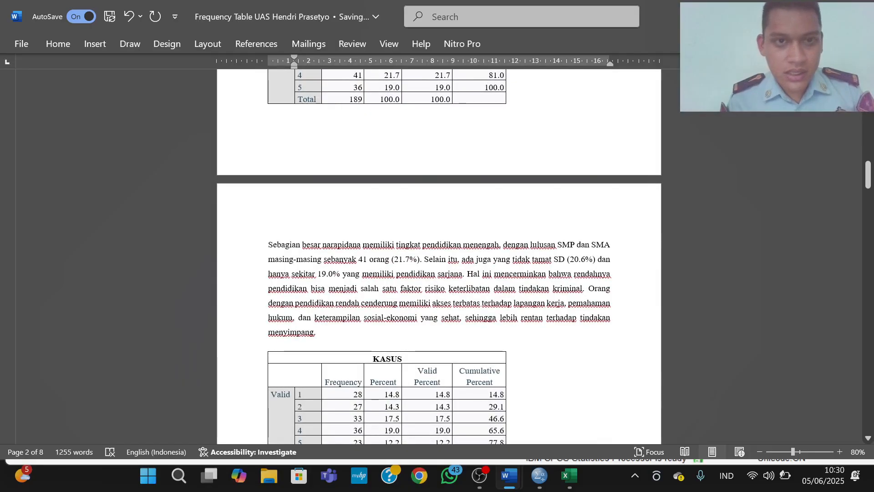
scroll(447, 179, down, 1)
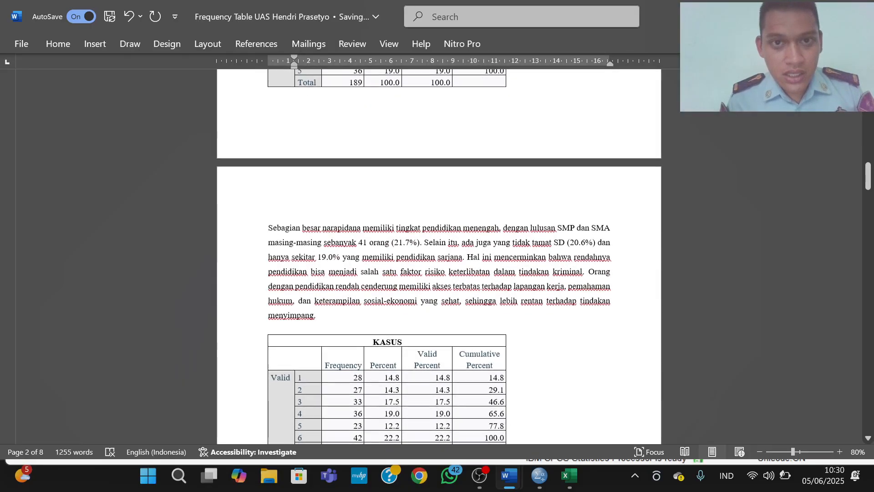
scroll(439, 255, up, 1)
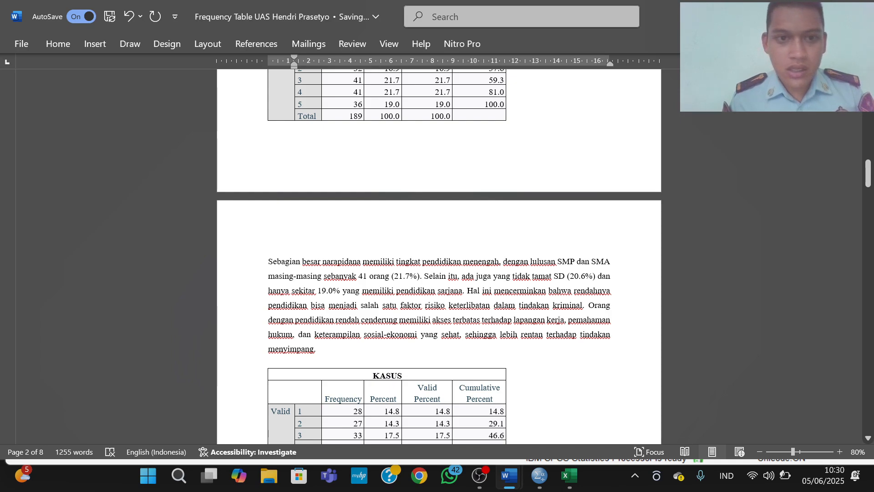
scroll(439, 255, down, 6)
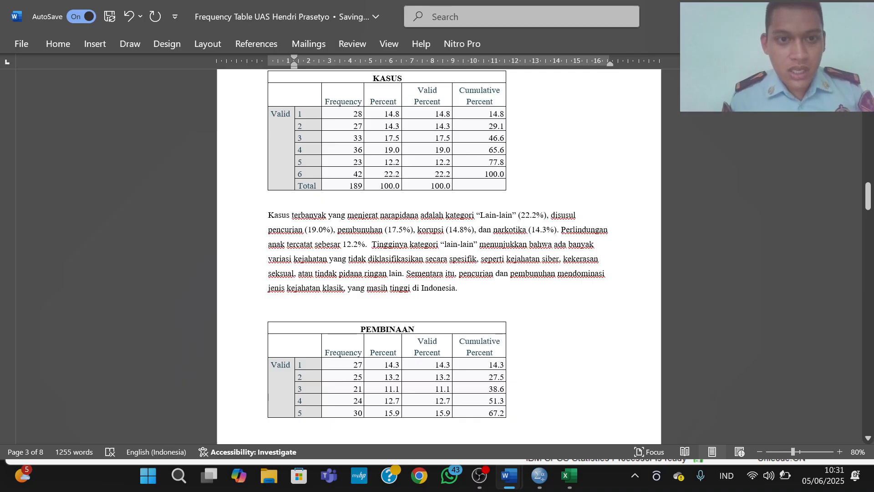
- Read the PEMBINAAN table and its interpretation, then the Statistics table for NILAI X and NILAI Y in the report
scroll(439, 255, down, 6)
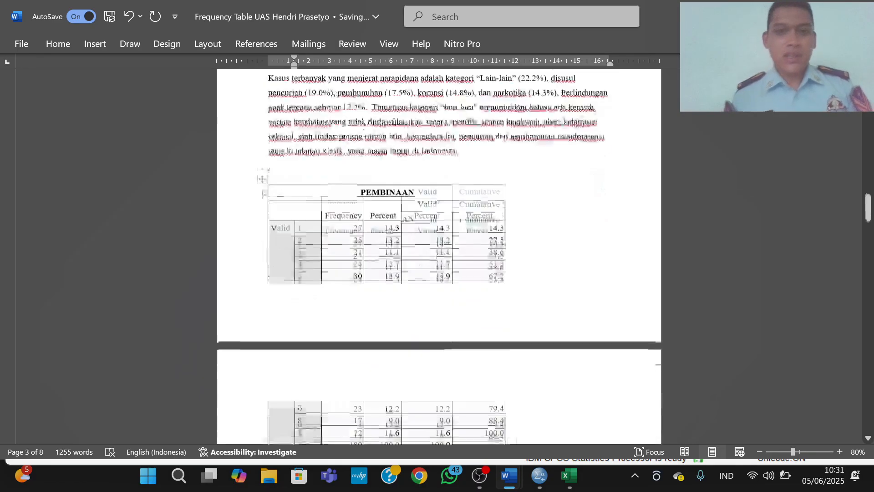
key(super+Tab)
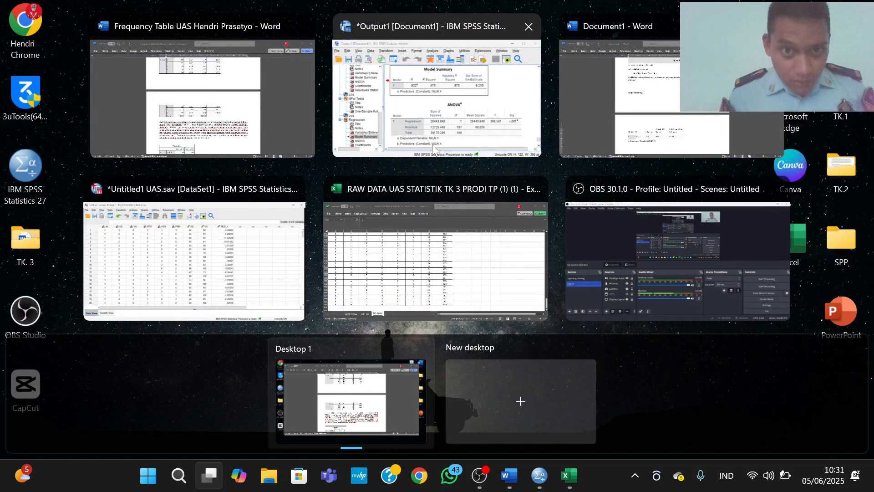
click(239, 130)
scroll(439, 255, down, 1)
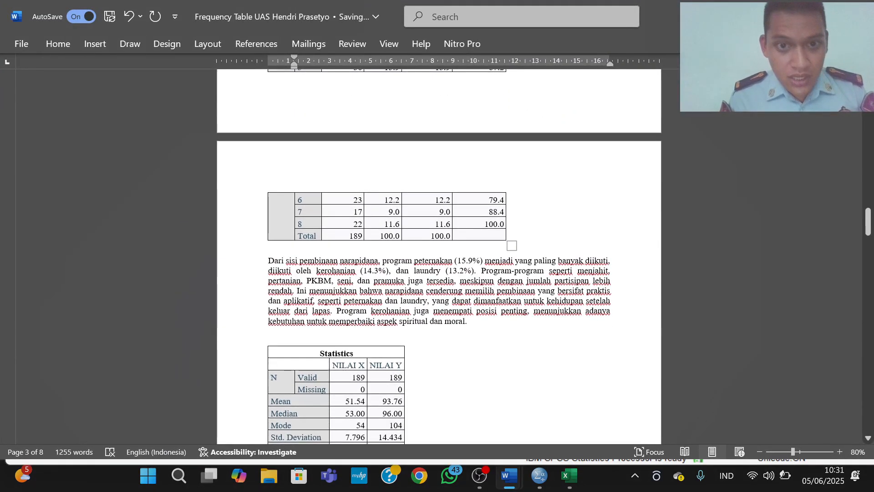
scroll(439, 255, down, 1)
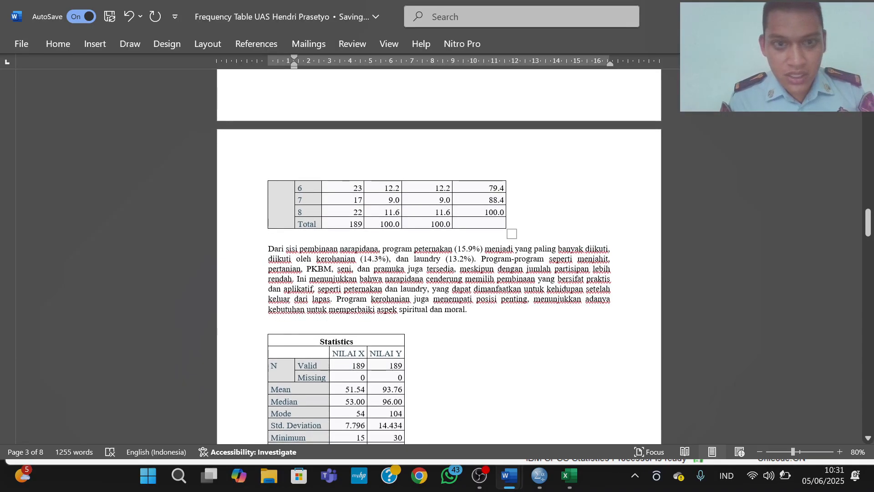
scroll(439, 277, down, 1)
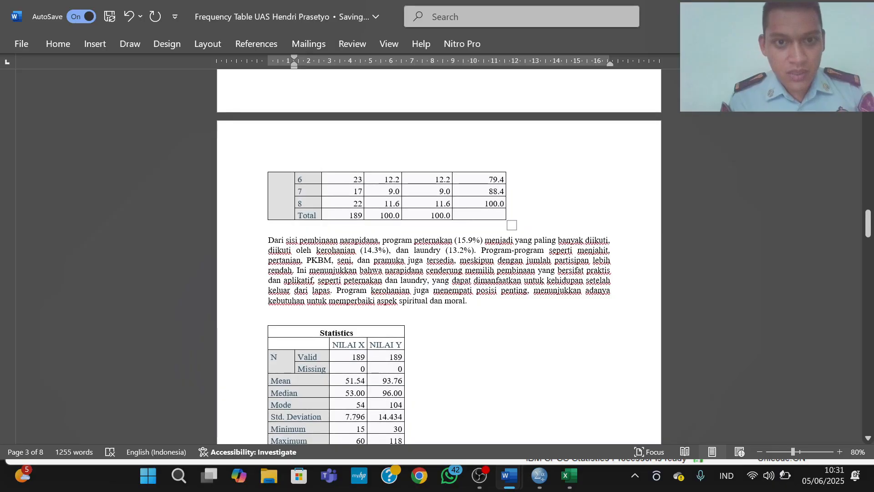
scroll(439, 255, down, 5)
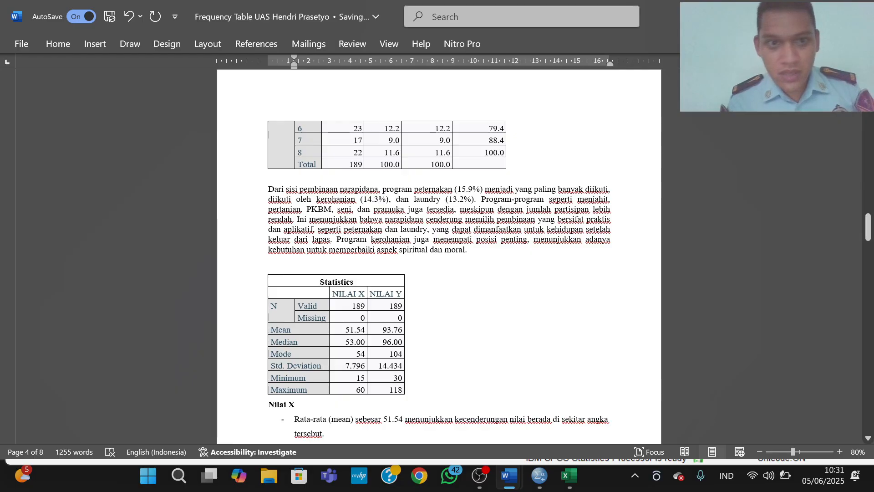
- Read the Nilai X interpretation points beneath the Statistics table, covering mean, median, mode, standard deviation and range
scroll(262, 154, down, 4)
scroll(262, 155, down, 5)
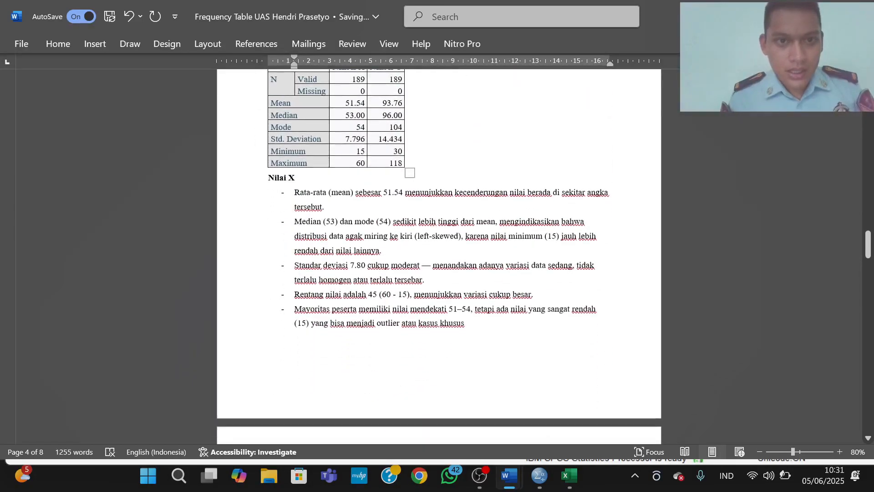
scroll(439, 255, down, 7)
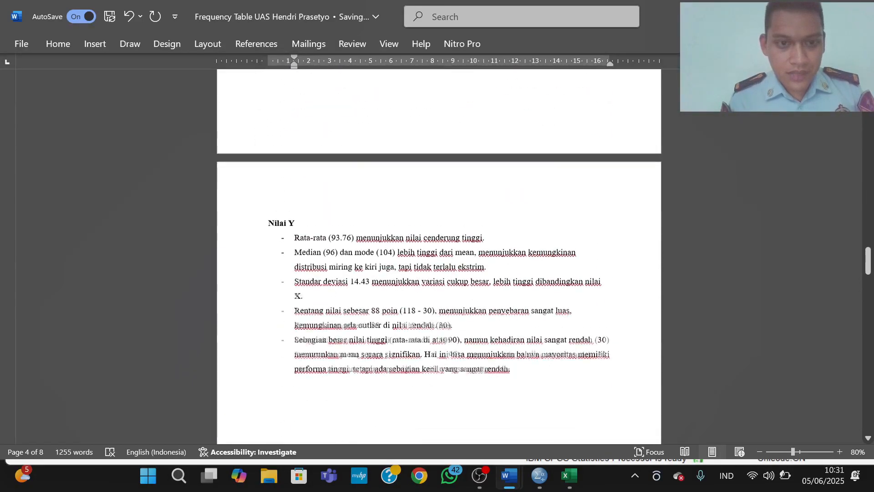
scroll(439, 255, up, 9)
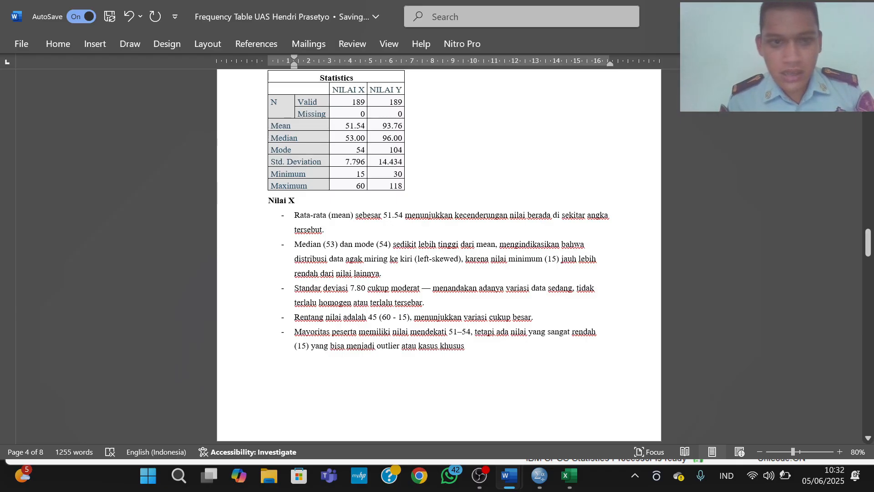
- Read the Nilai Y interpretation points on the following page of the report
scroll(378, 313, down, 5)
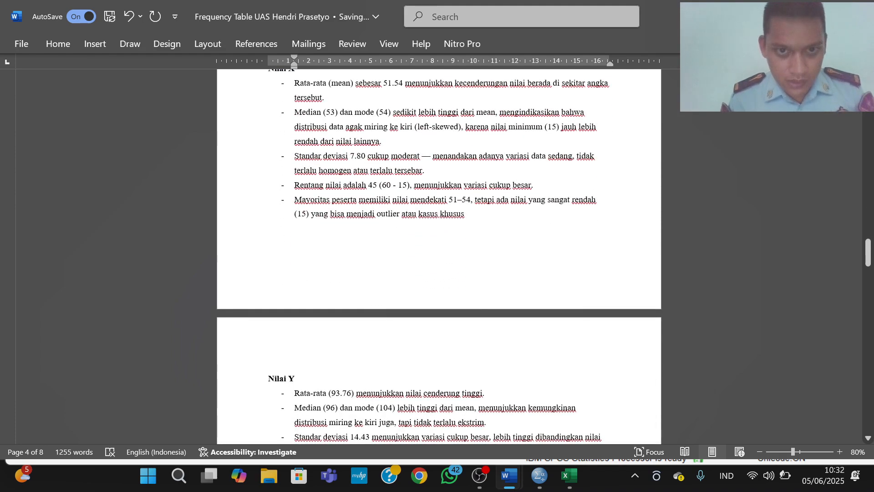
scroll(377, 313, down, 6)
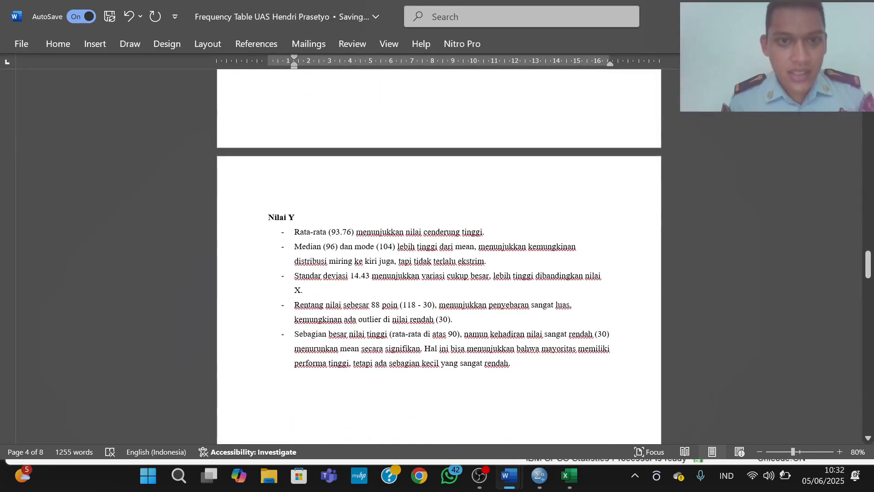
scroll(439, 256, down, 1)
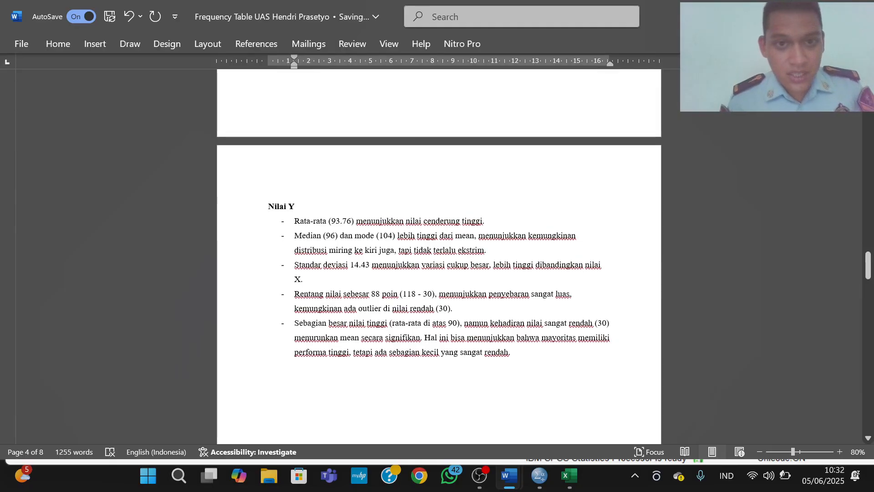
scroll(439, 255, down, 1)
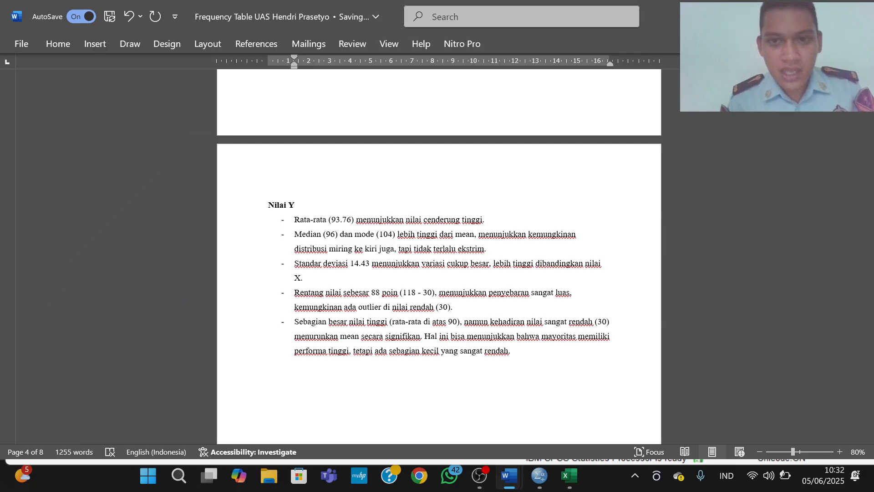
- Examine the One-Sample Kolmogorov-Smirnov table under UJI NORMALITAS and read its interpretation paragraph
scroll(439, 255, down, 2)
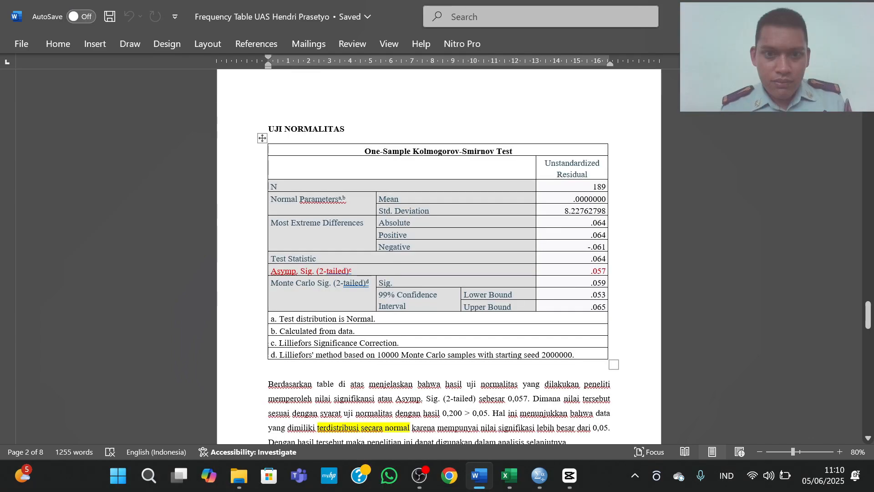
scroll(438, 279, down, 1)
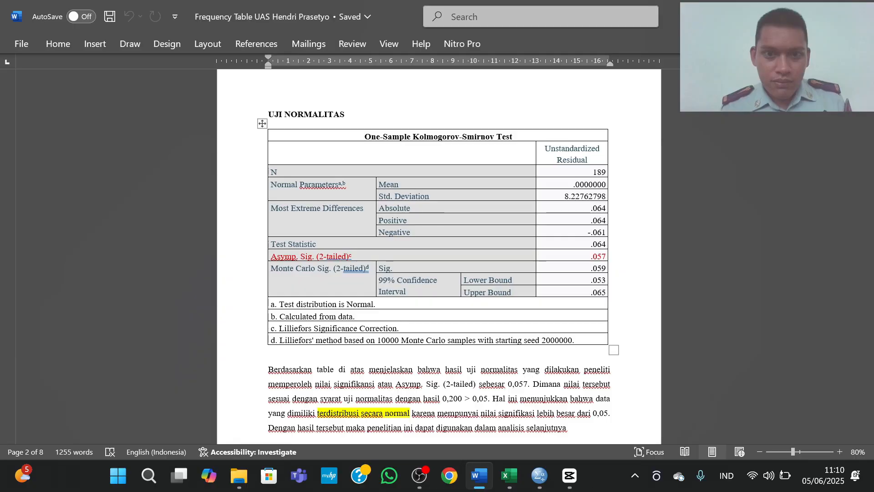
scroll(439, 255, down, 2)
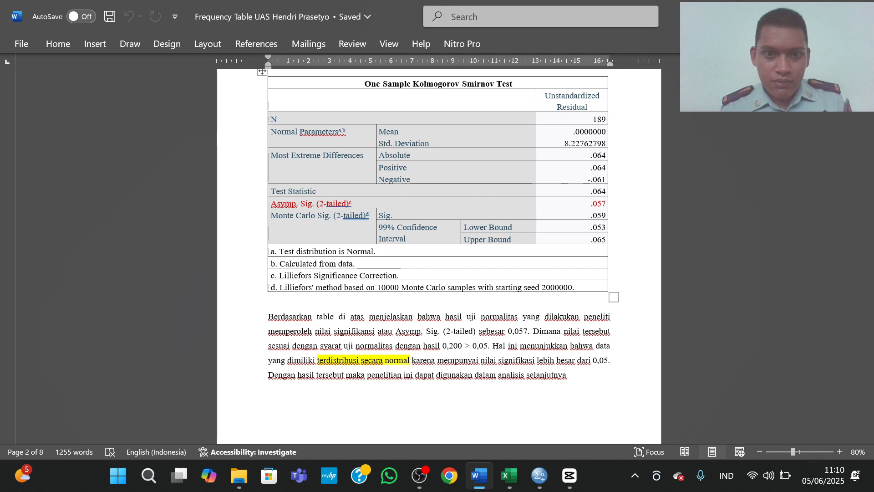
- Examine the Model Summary table under UJI DETERMINASI (R SQUARE) and read the explanation of R and R Square
scroll(455, 300, down, 10)
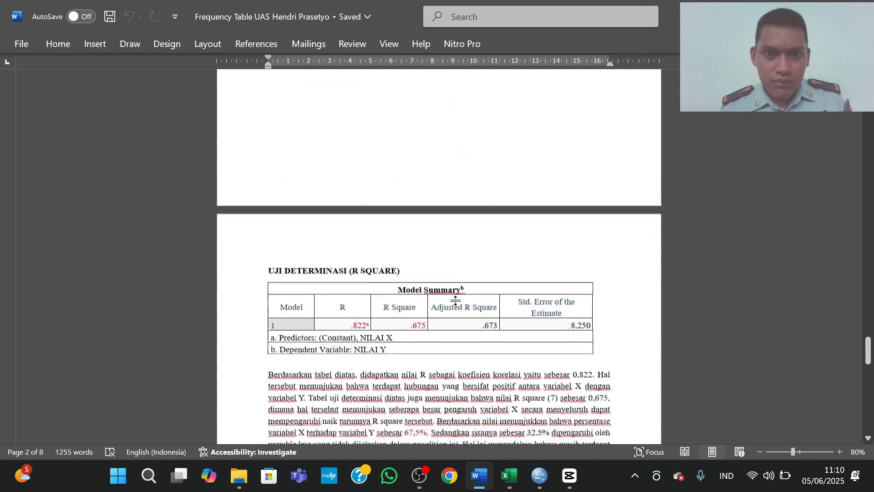
scroll(456, 300, down, 5)
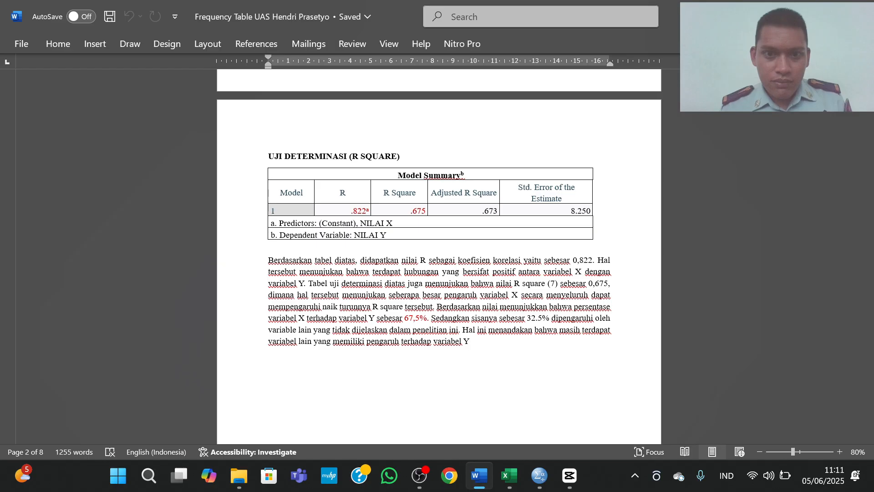
scroll(439, 255, down, 3)
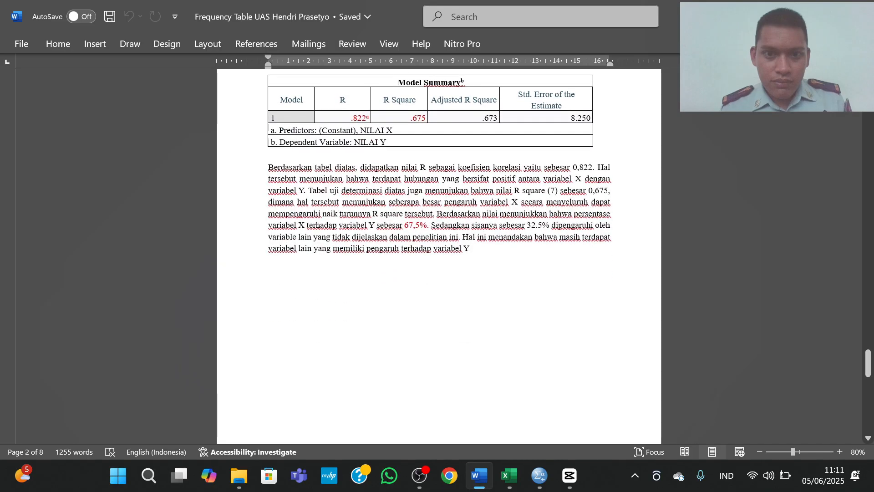
- Review the ANOVA table under UJI SIGNIFIKASI together with its interpretation and highlighted conclusion
scroll(439, 255, down, 5)
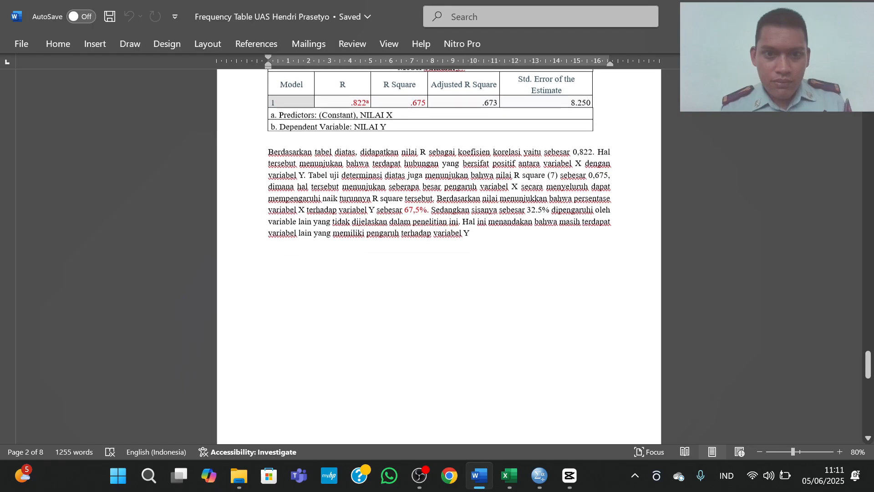
scroll(454, 300, down, 8)
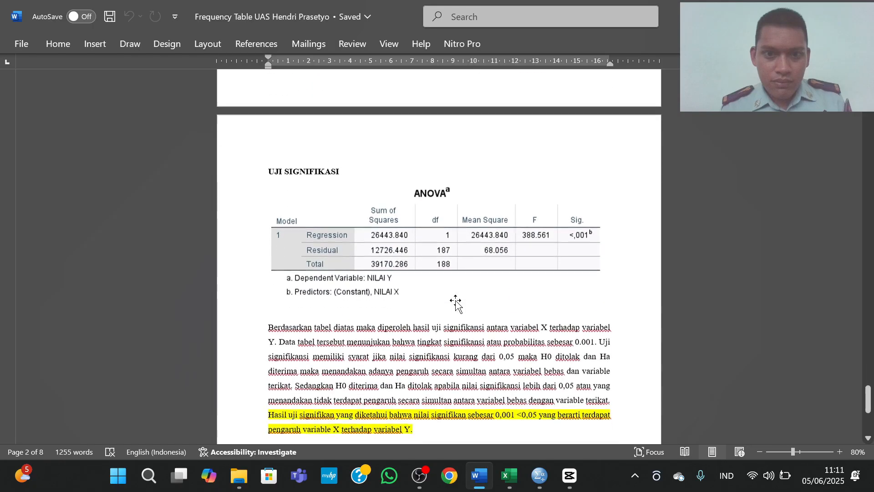
scroll(439, 255, down, 2)
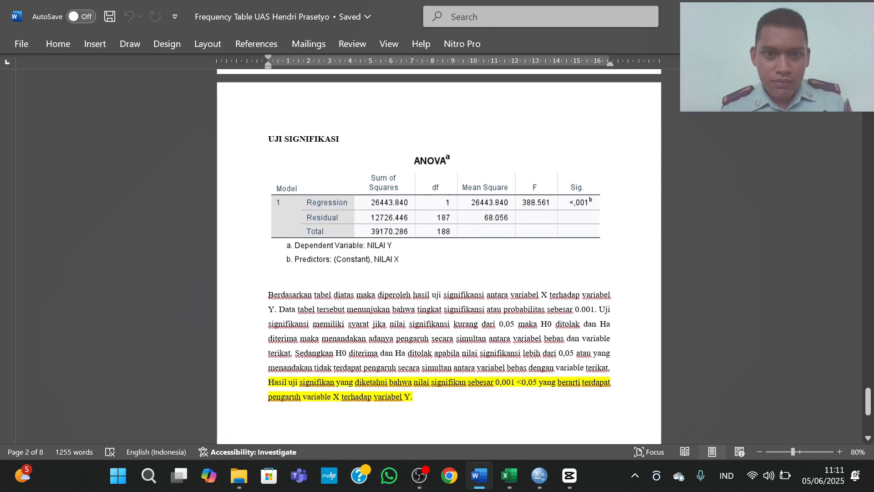